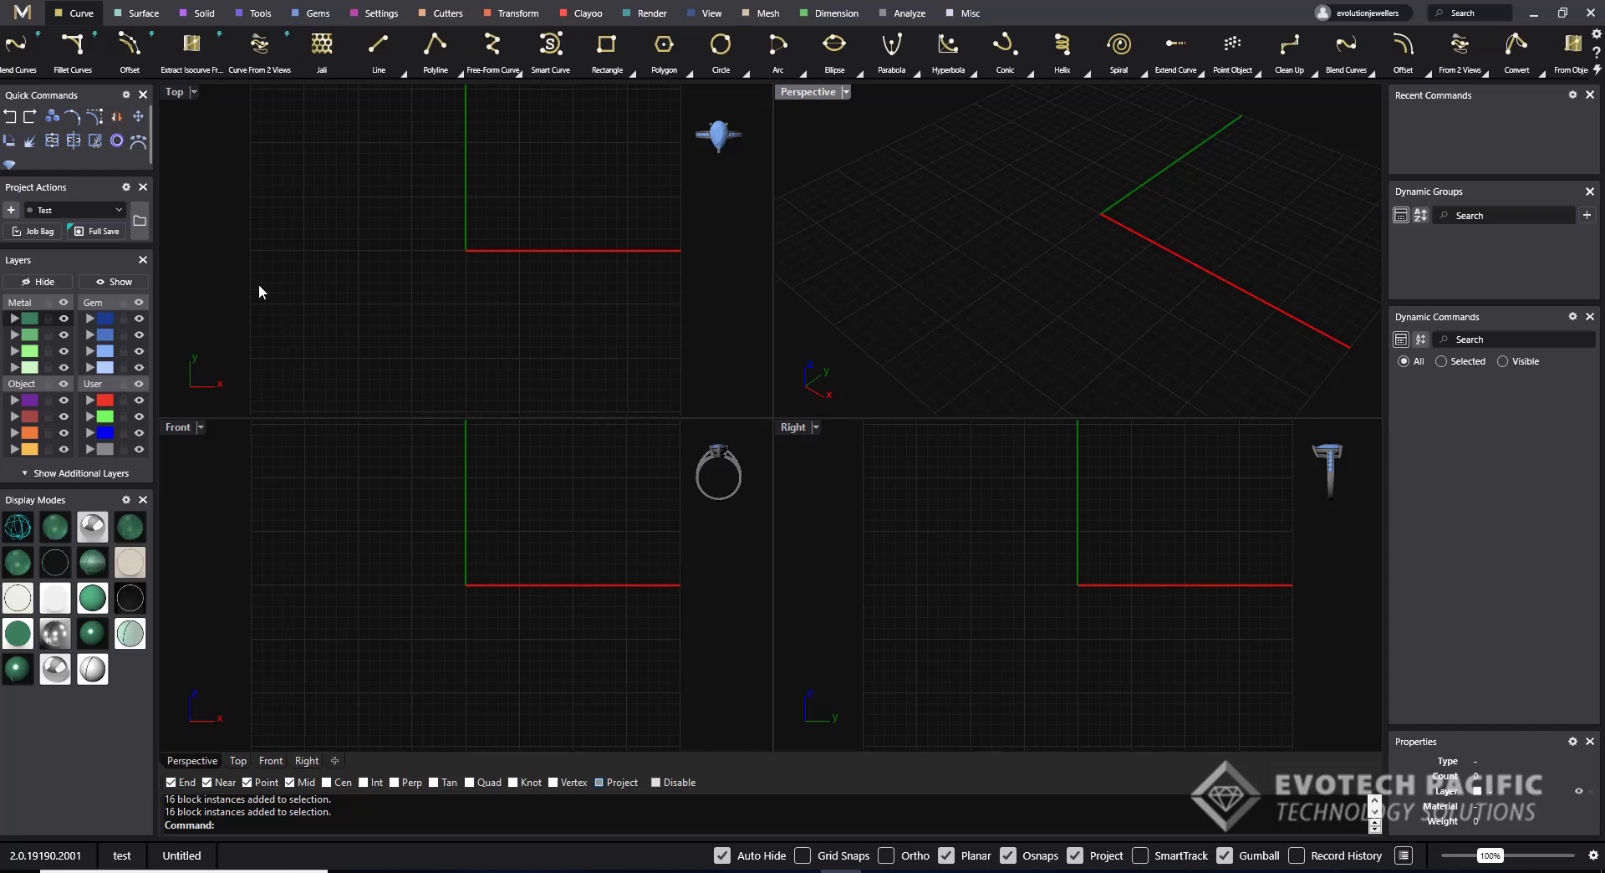
# - Load marquise halo design 06 from the Rings > Cathedral collection in the content manager
pyautogui.click(139, 221)
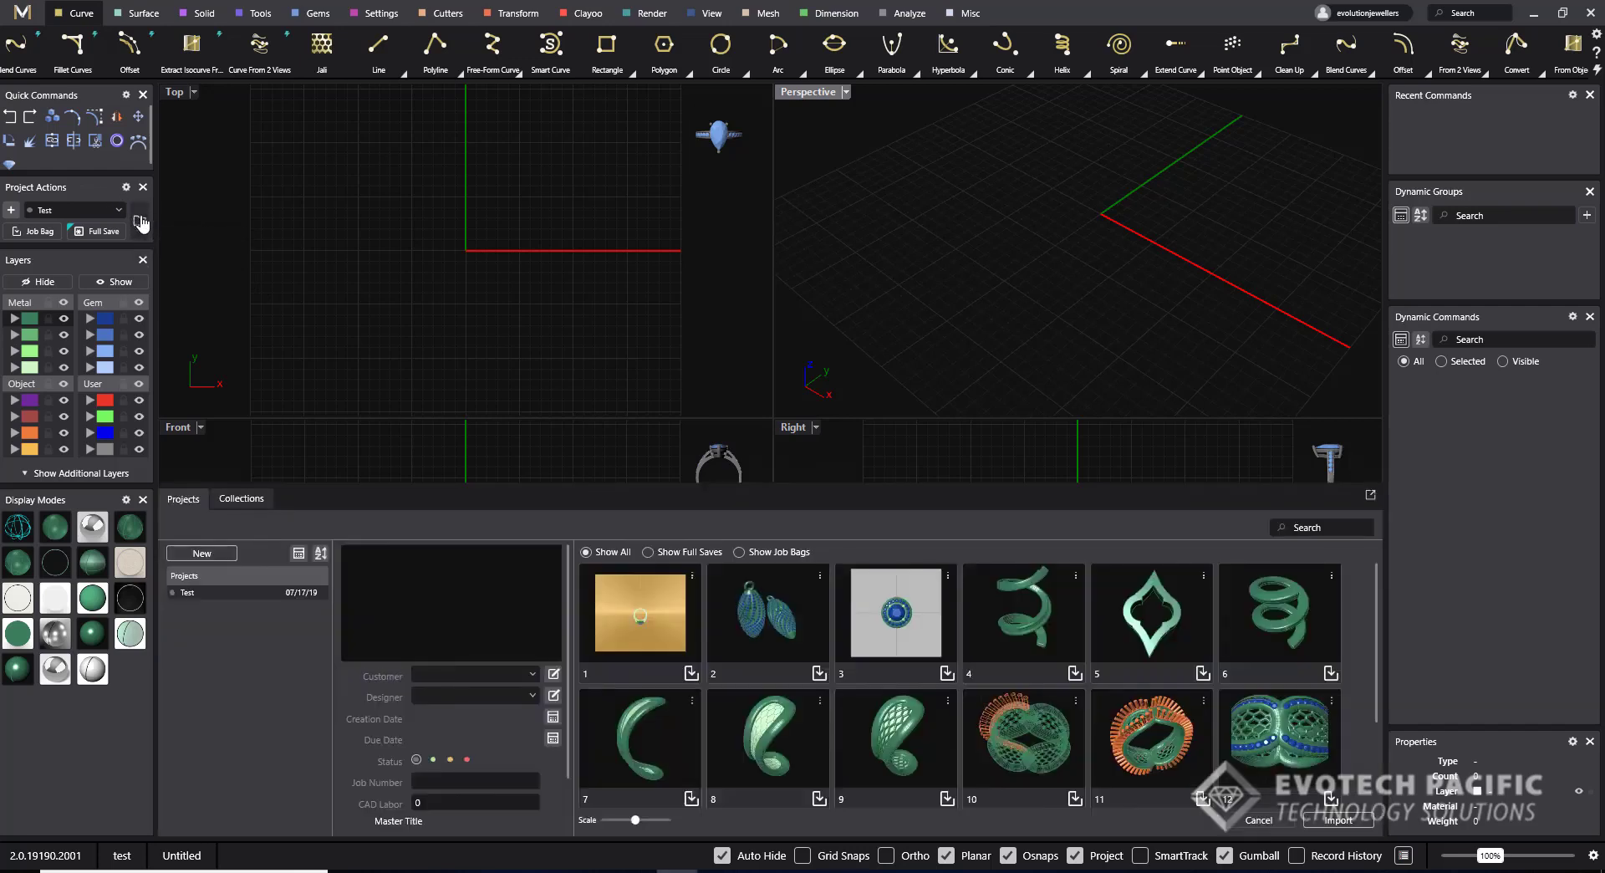
pyautogui.click(232, 499)
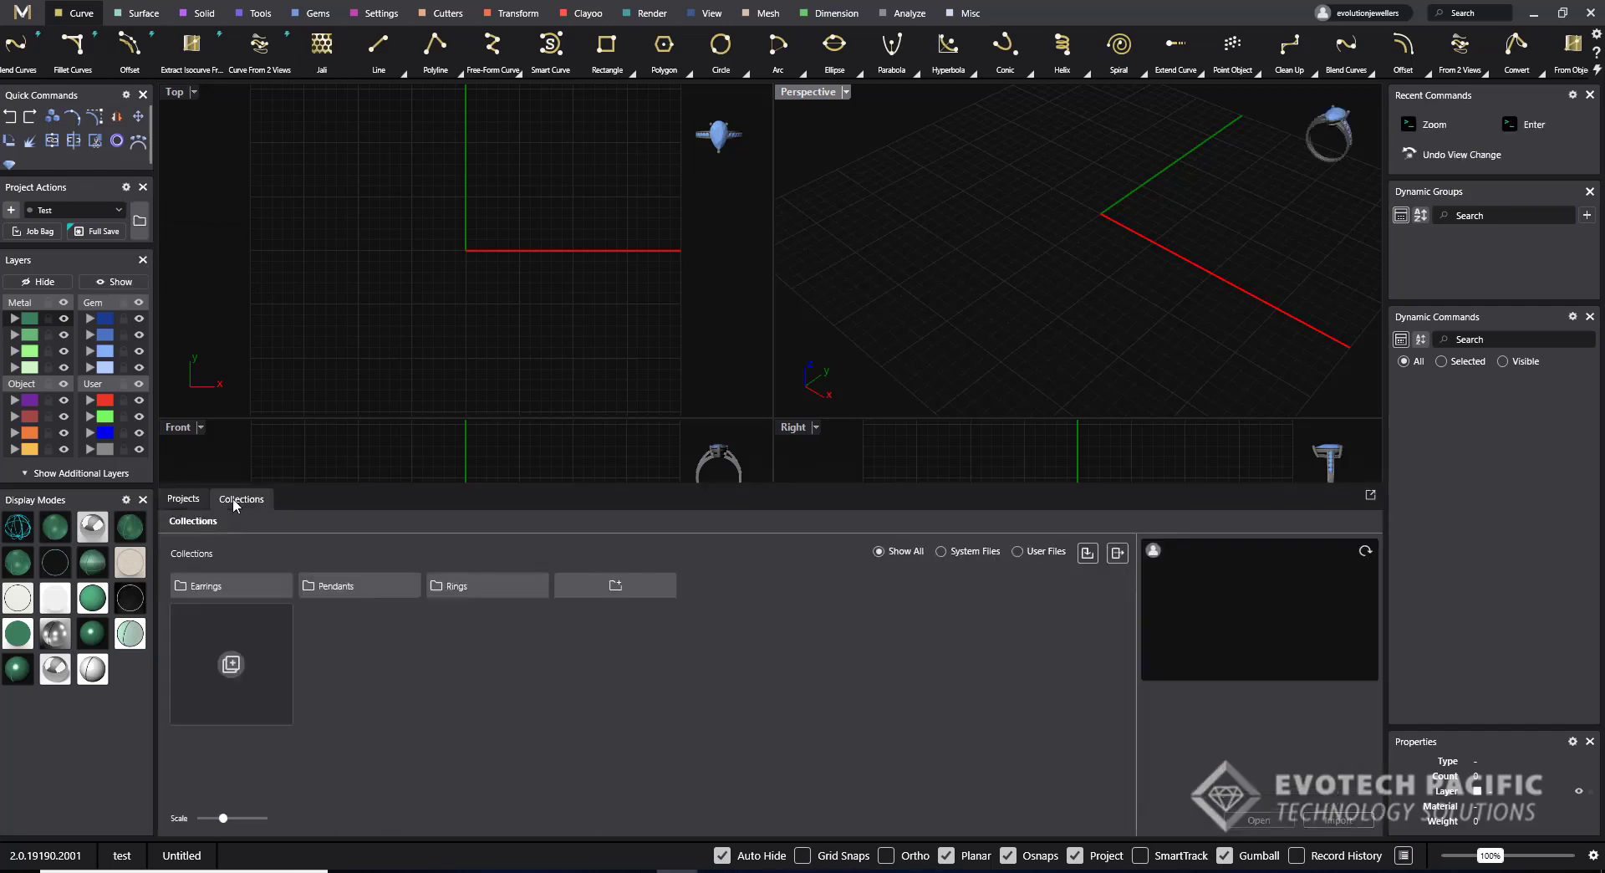
pyautogui.click(486, 589)
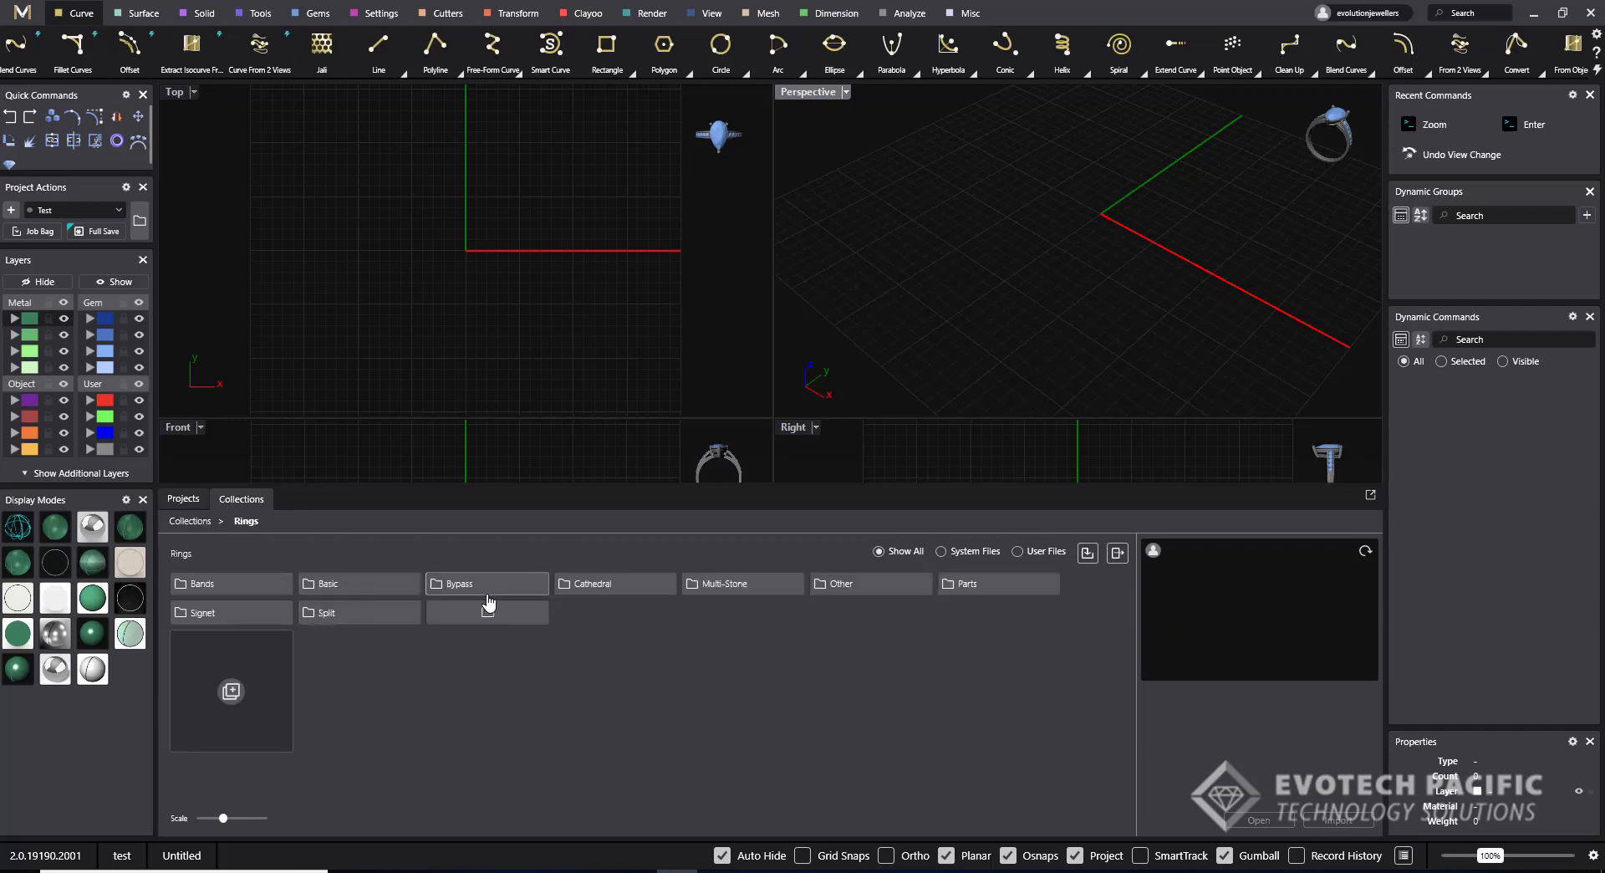
pyautogui.click(599, 586)
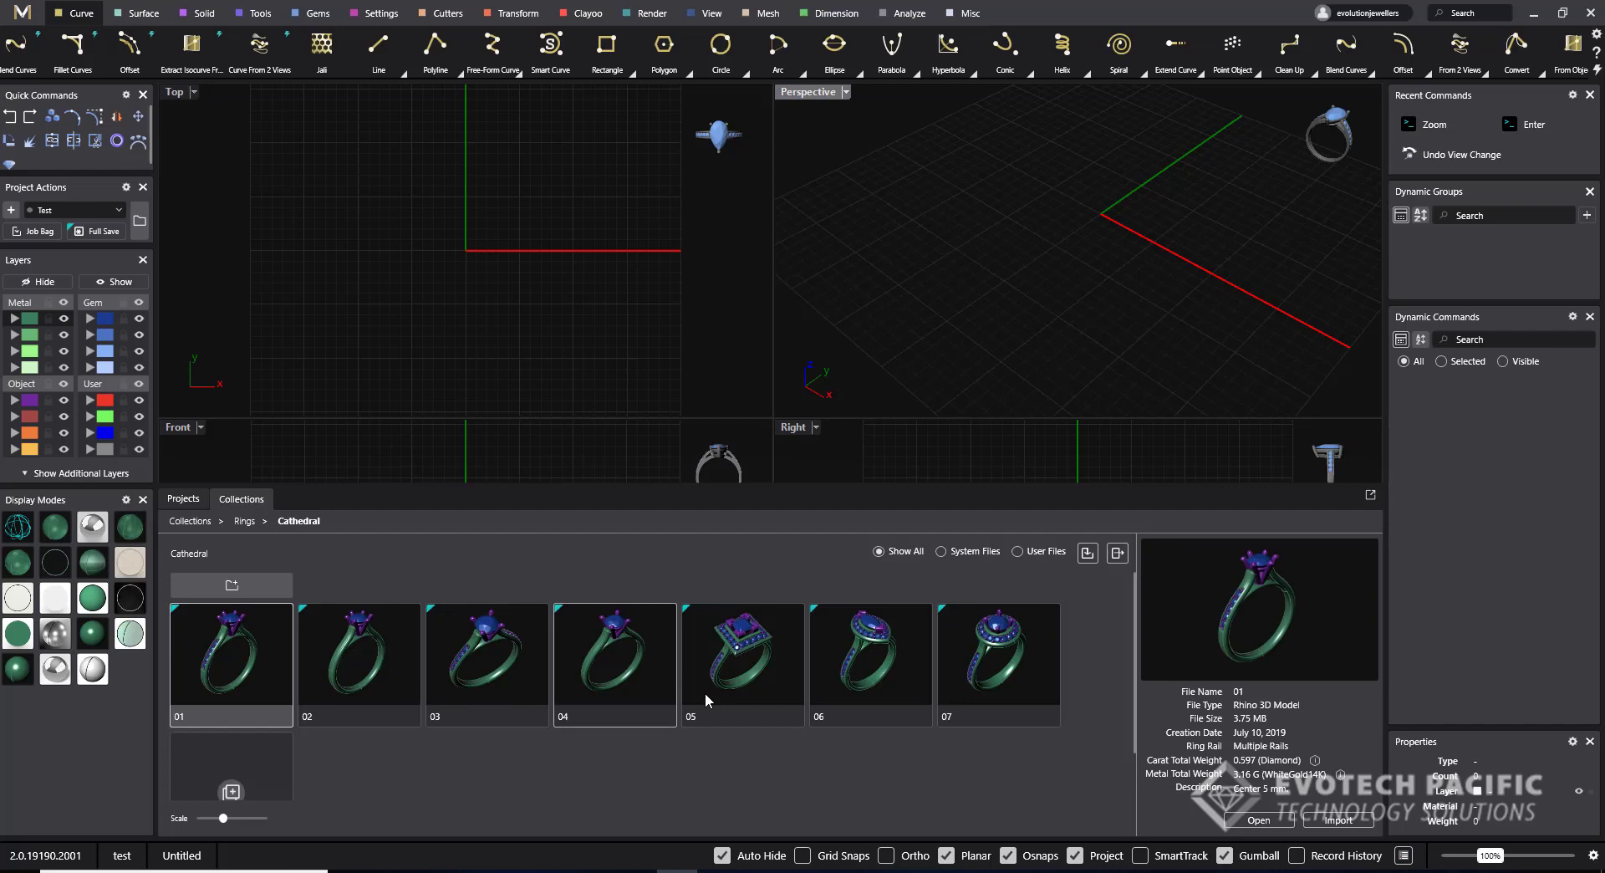
pyautogui.doubleClick(898, 684)
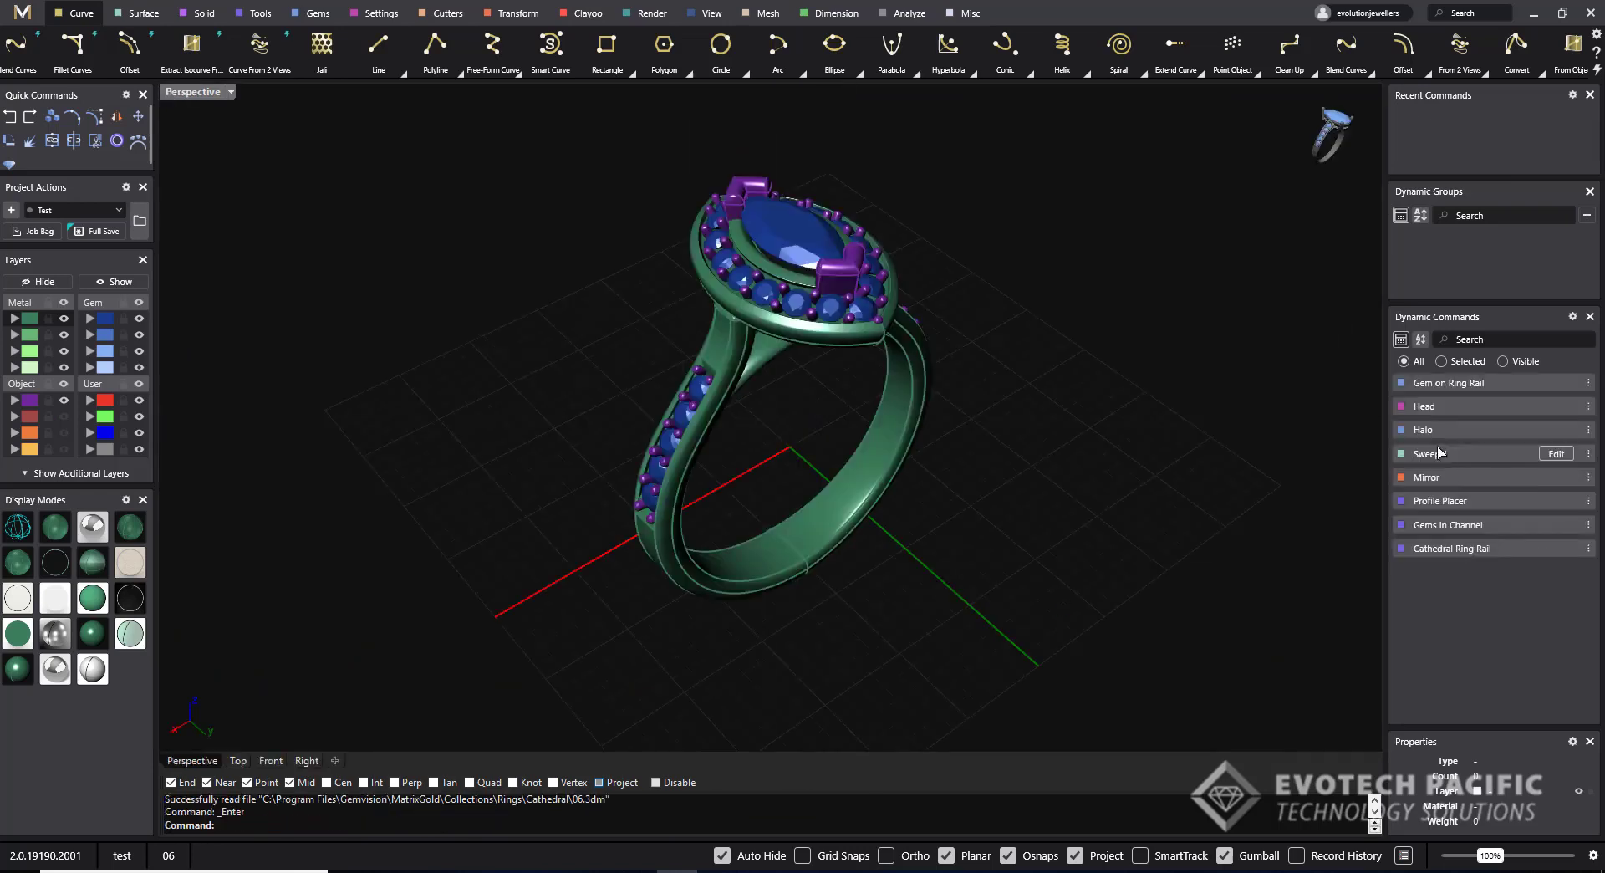
pyautogui.moveTo(1437, 386)
pyautogui.moveTo(1466, 552)
pyautogui.moveTo(1066, 429); pyautogui.dragTo(981, 436, button='right')
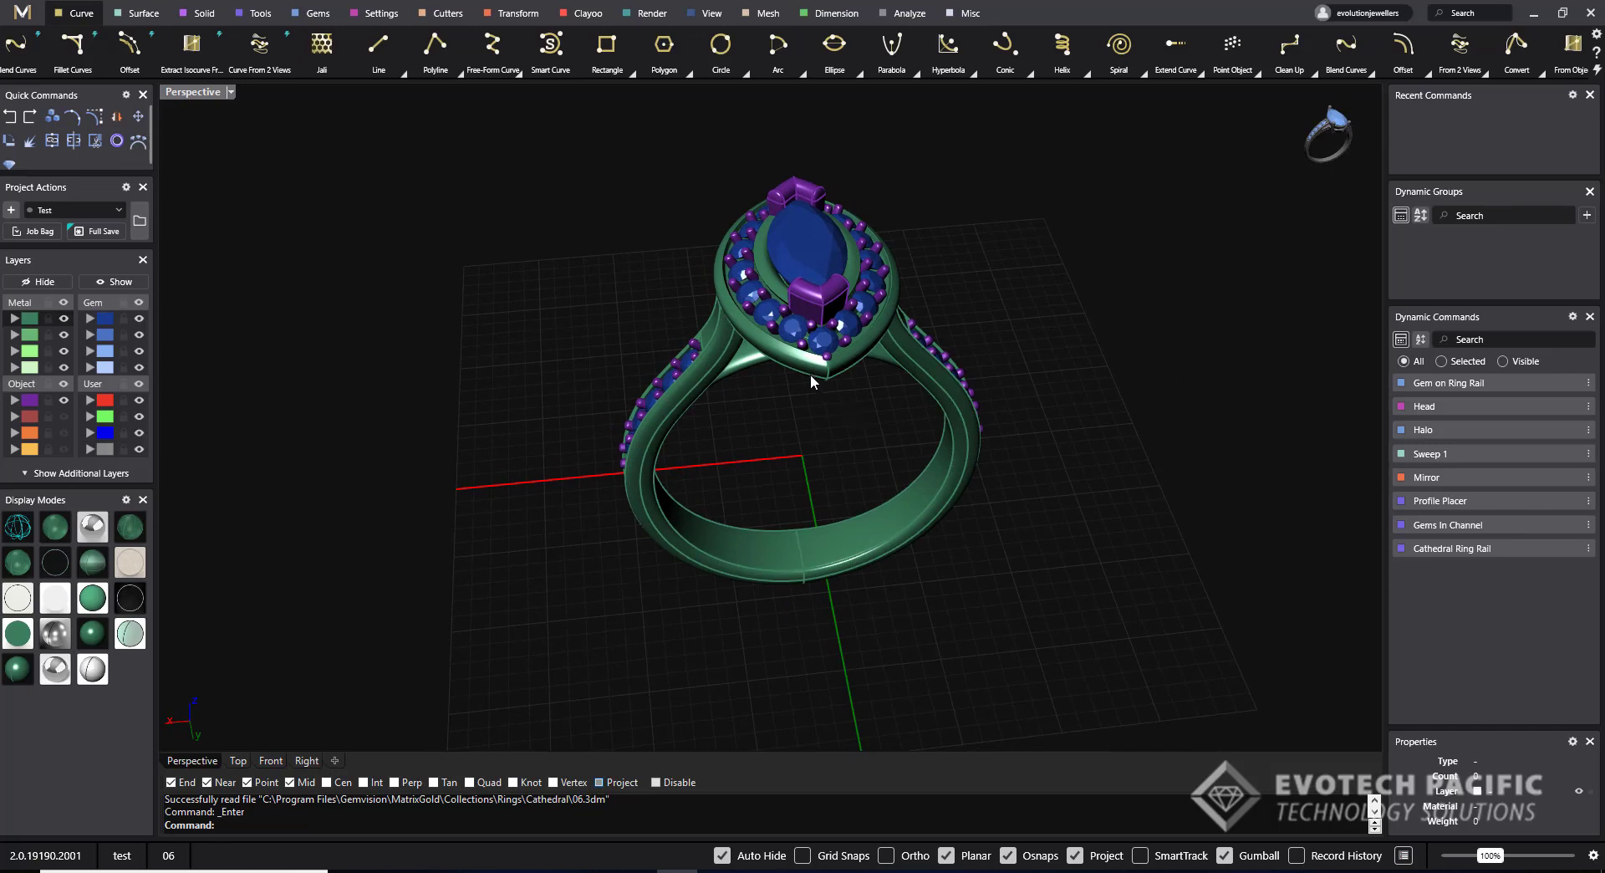
# - Move the halo and its prongs to the light-green layer Metal 04
pyautogui.scroll(5, 810, 369)
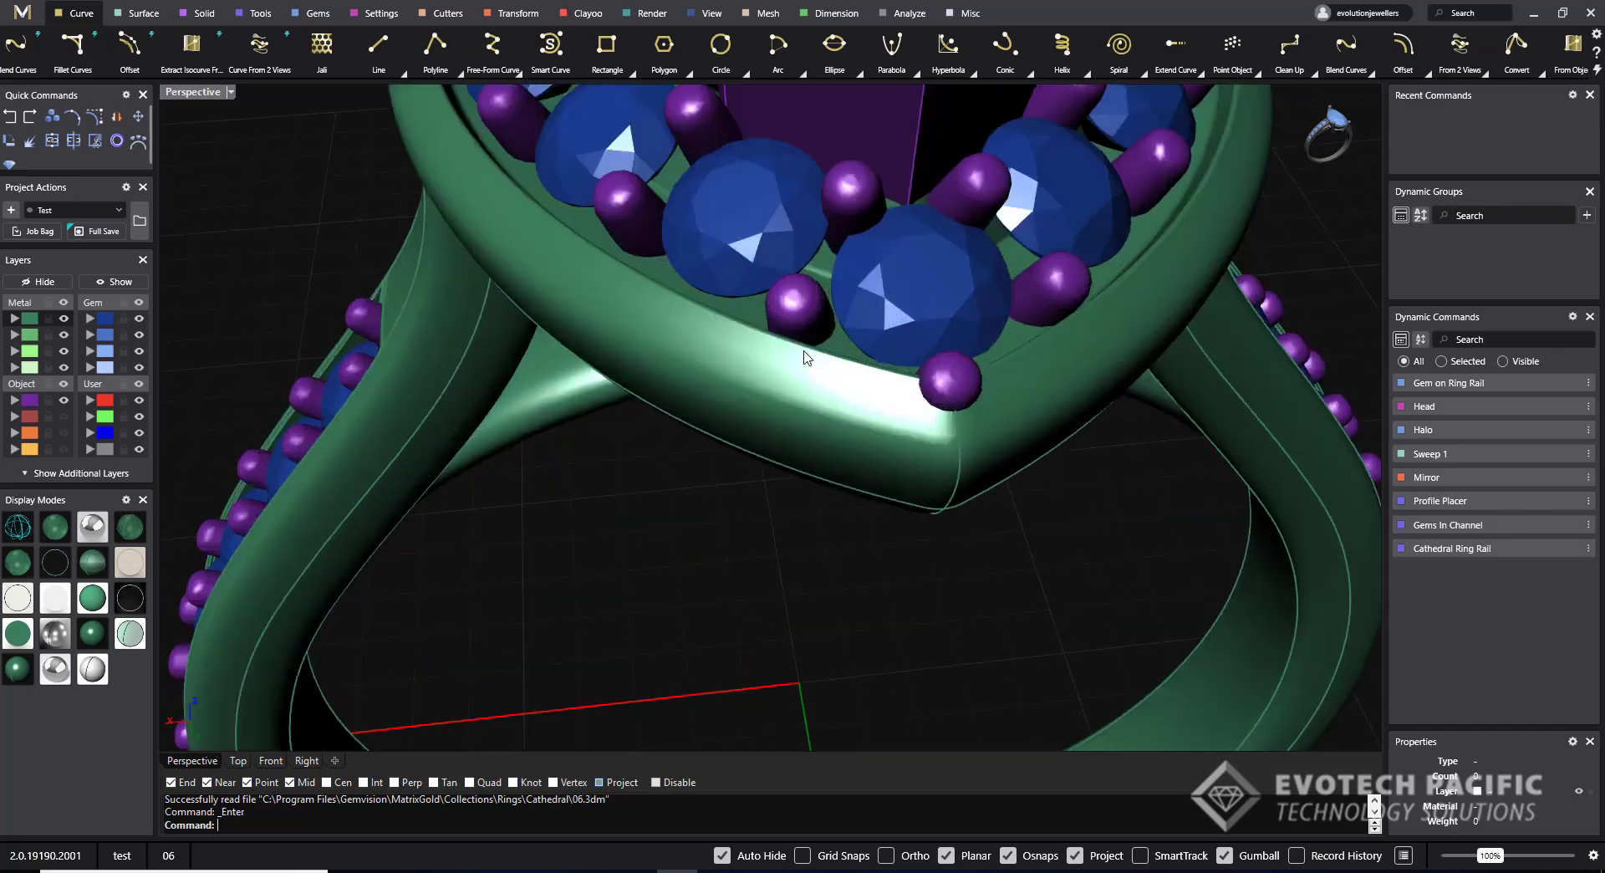
pyautogui.click(806, 311)
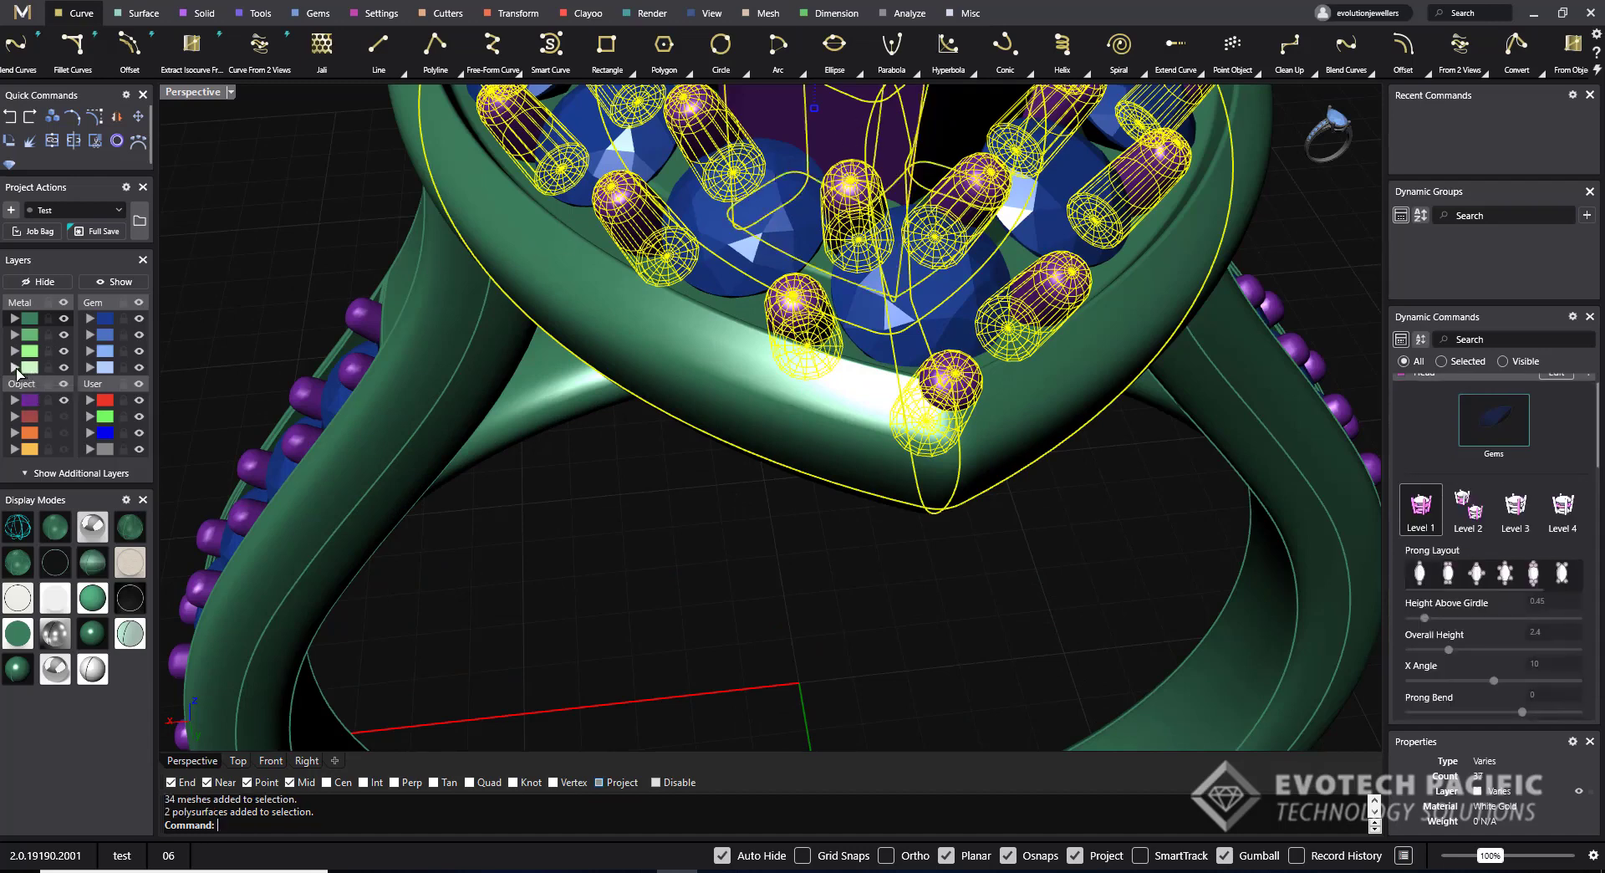
pyautogui.click(17, 368)
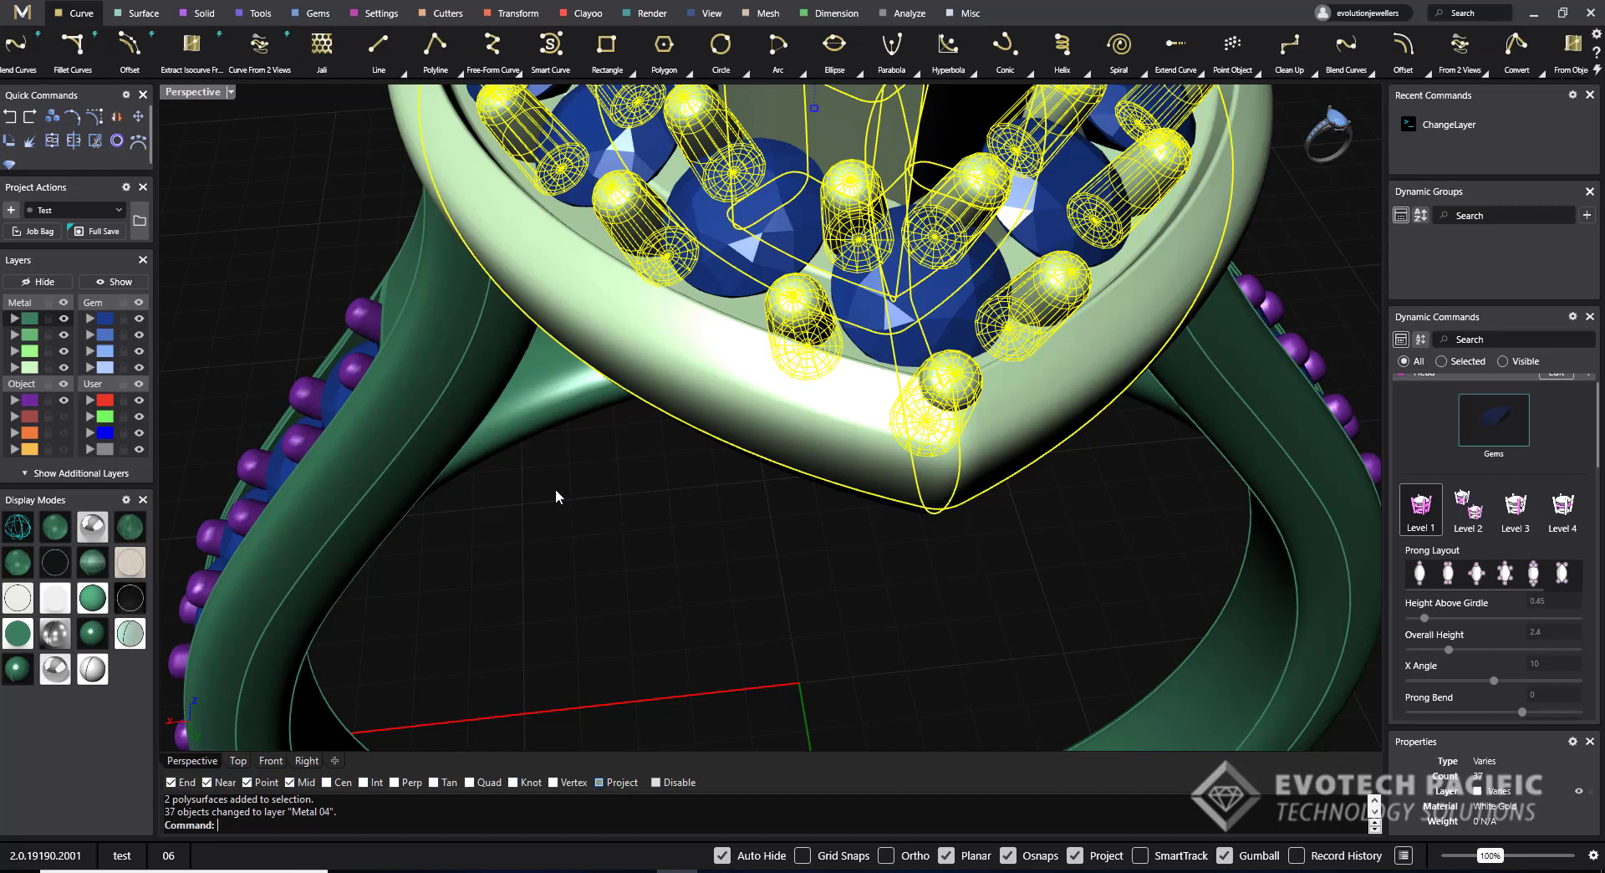
pyautogui.press('Escape')
# - Select the prongs of both shank channels and move them to layer Metal 01
pyautogui.scroll(-5, 624, 505)
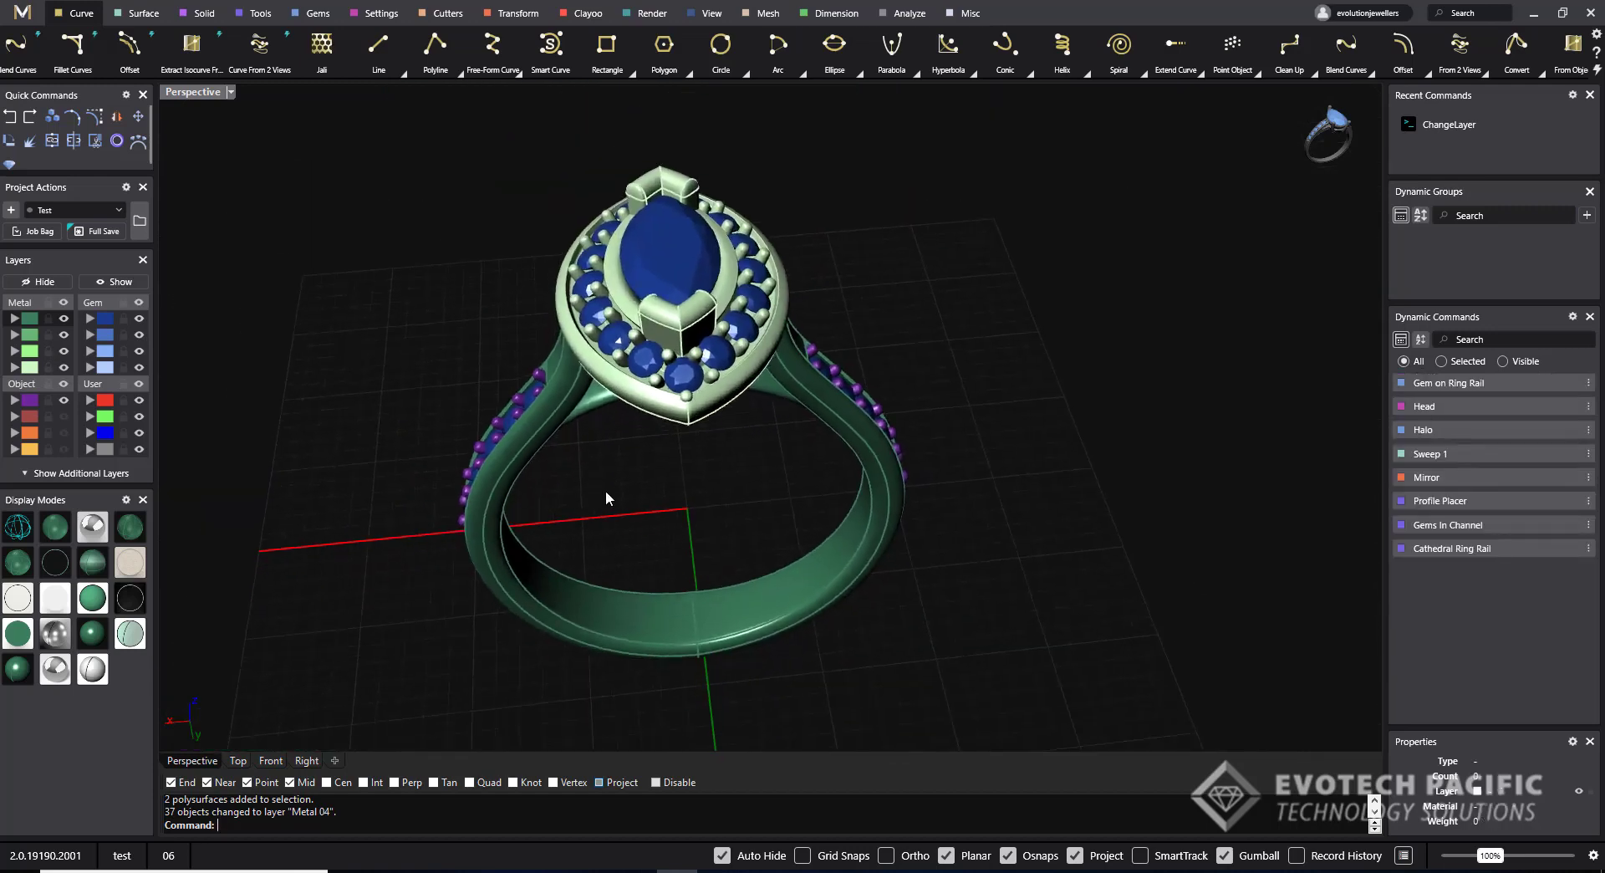
pyautogui.moveTo(606, 490); pyautogui.dragTo(669, 474, button='right')
pyautogui.scroll(8, 610, 450)
pyautogui.click(625, 379)
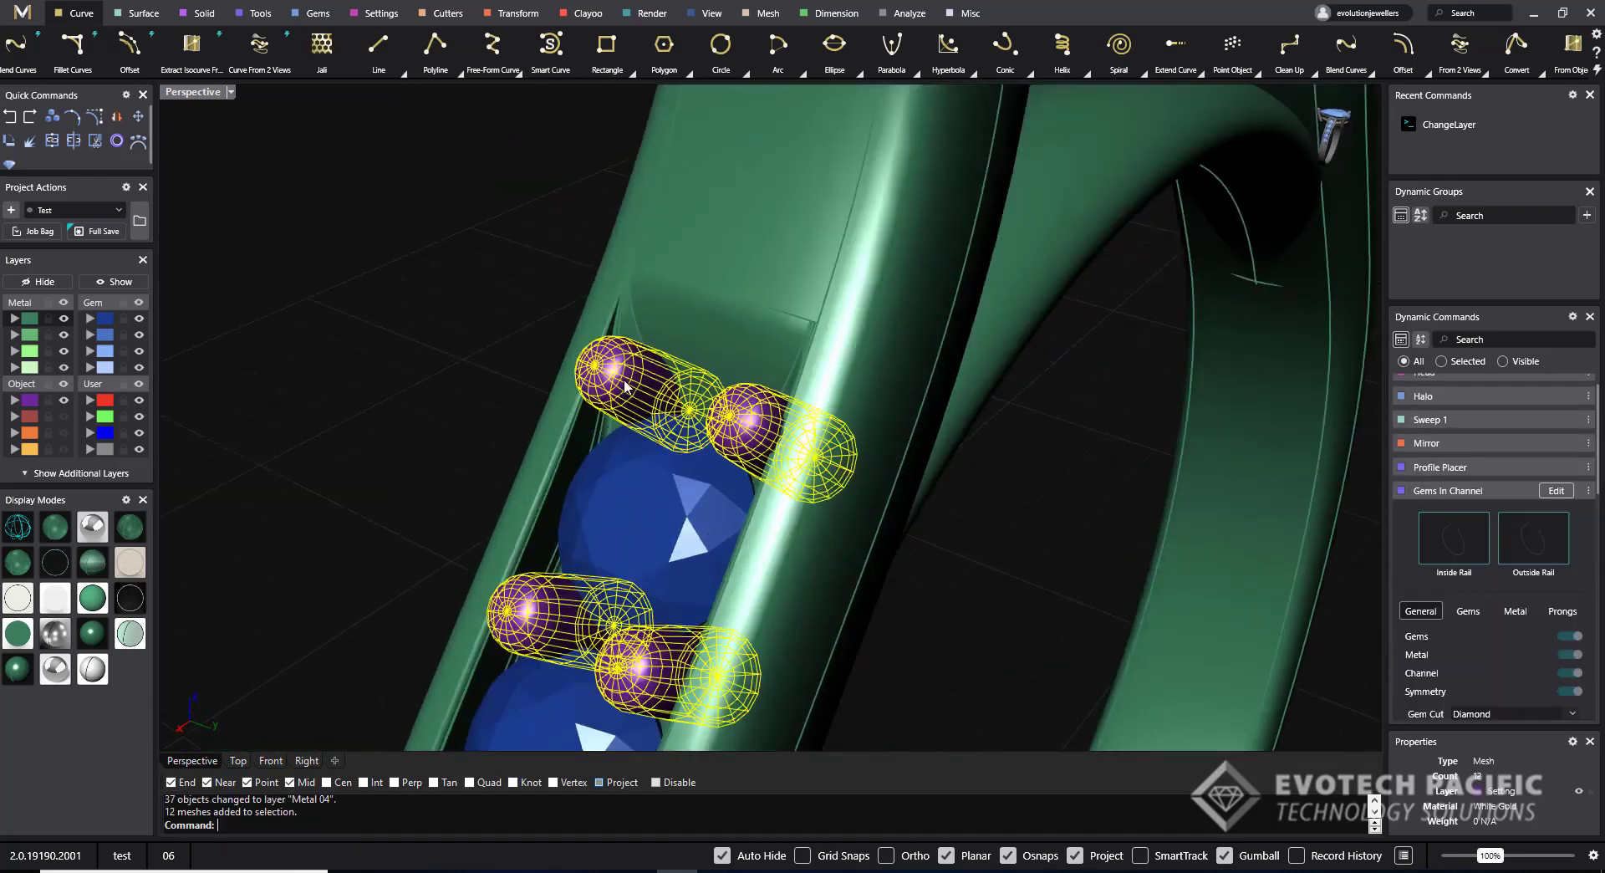
pyautogui.scroll(-6, 874, 448)
pyautogui.moveTo(874, 448); pyautogui.dragTo(861, 443, button='right')
pyautogui.scroll(7, 836, 458)
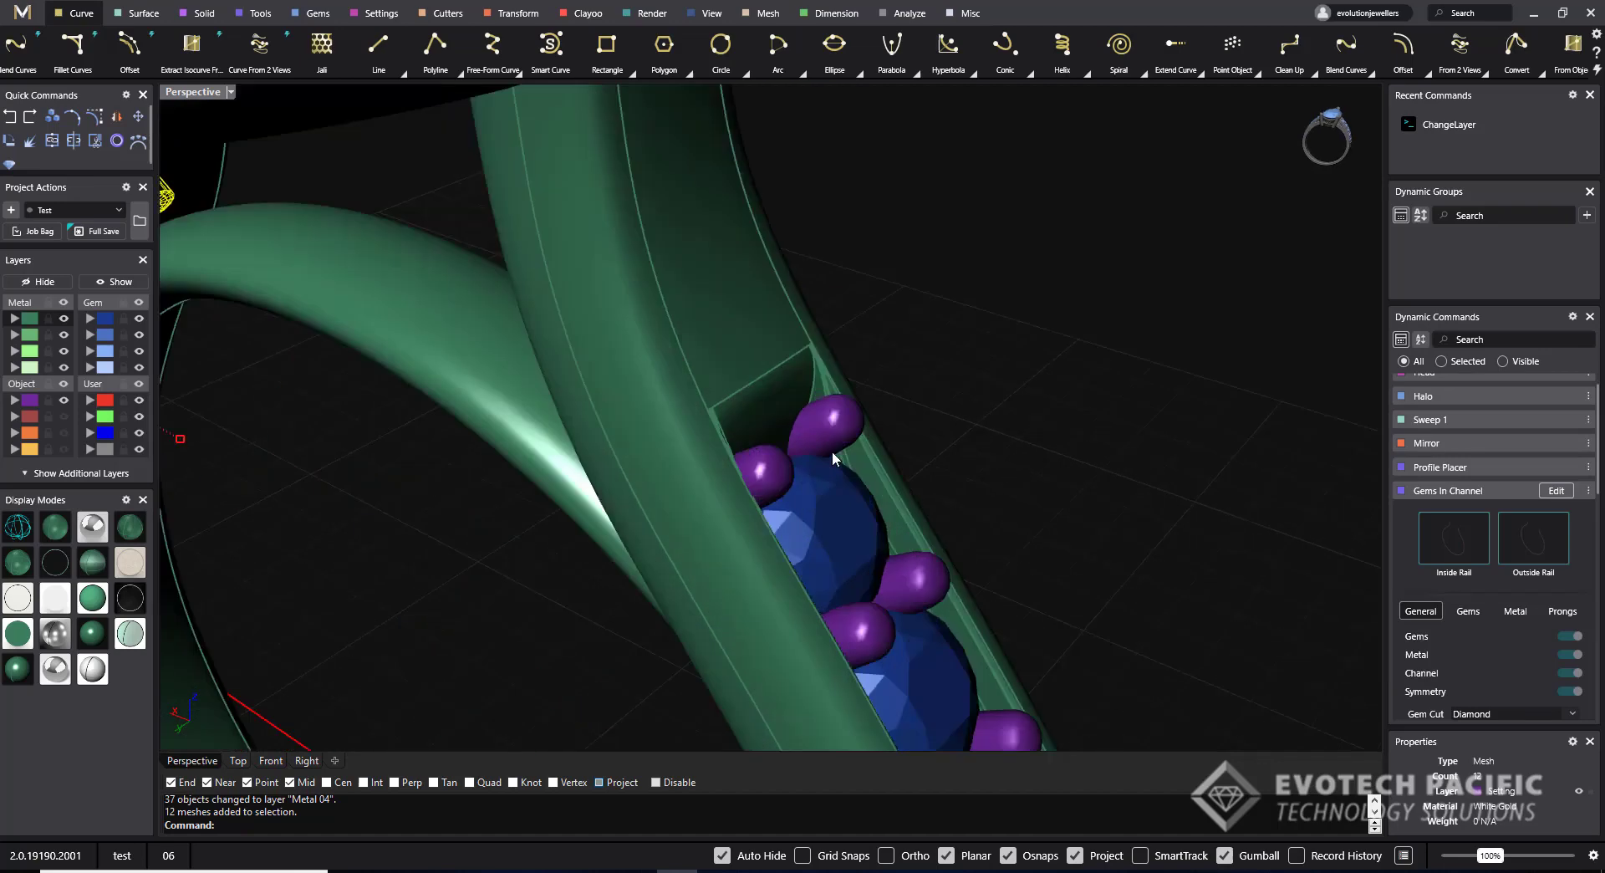
pyautogui.scroll(2, 833, 459)
pyautogui.click(834, 457)
pyautogui.click(870, 466)
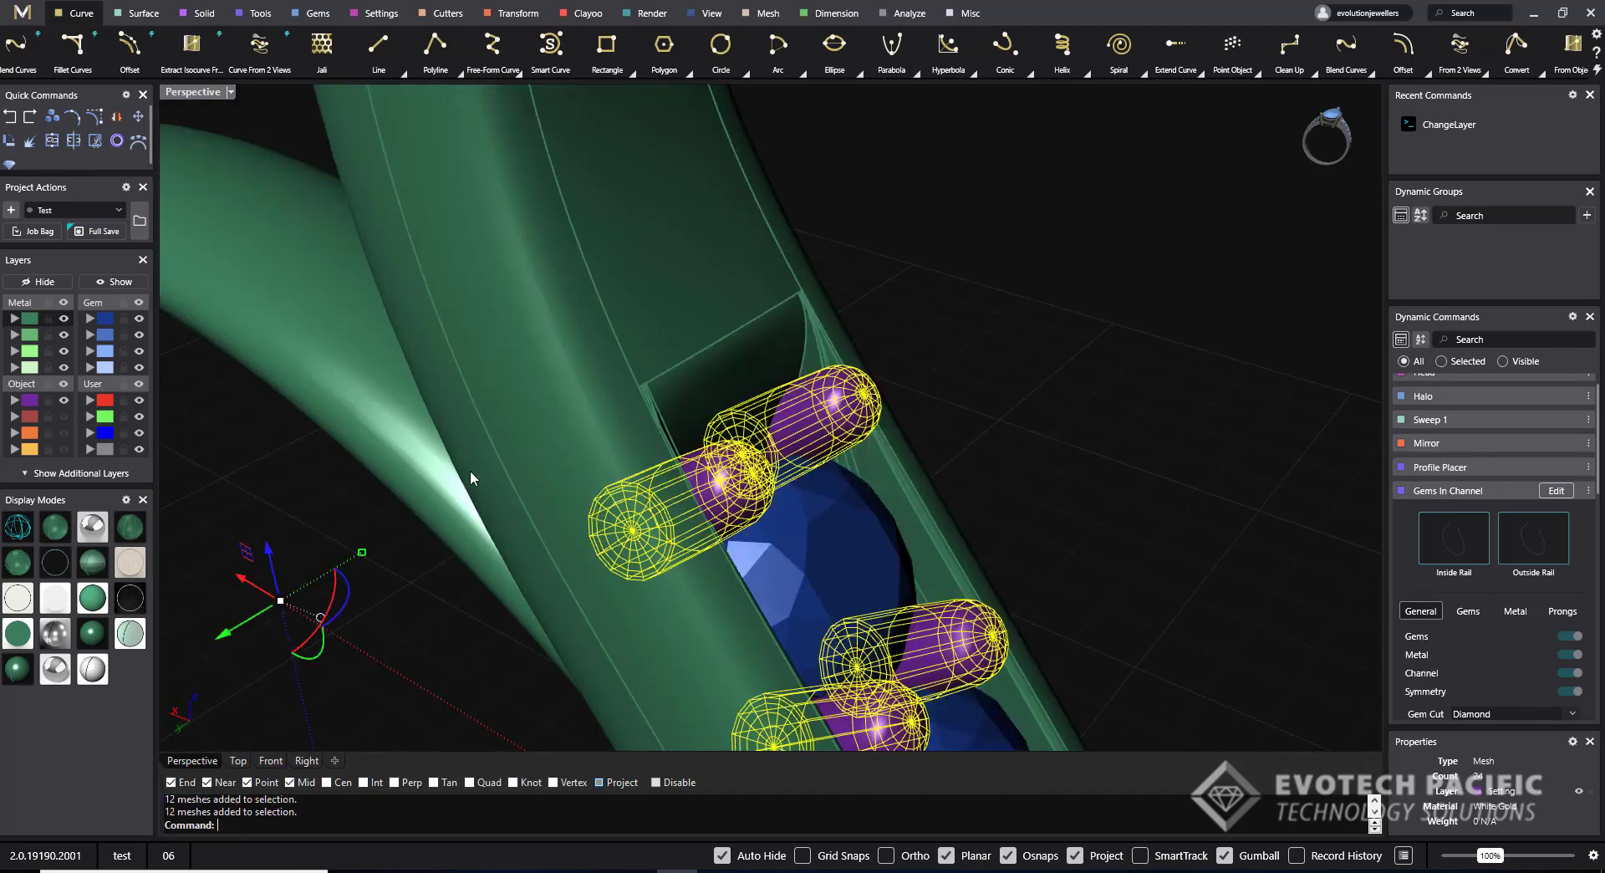
pyautogui.rightClick(25, 319)
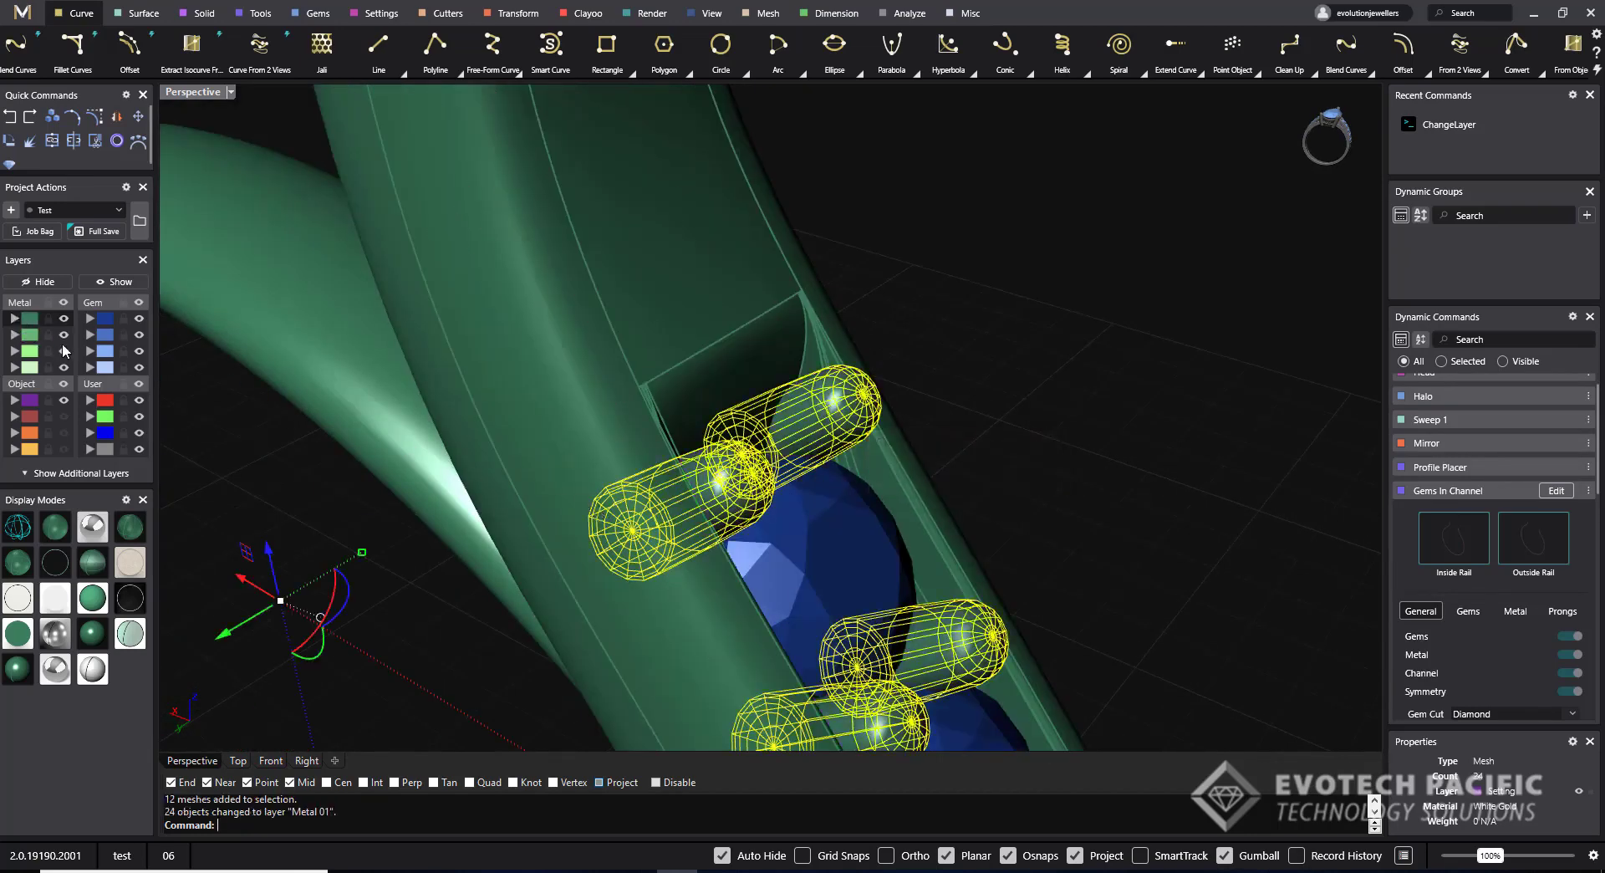
pyautogui.click(960, 314)
pyautogui.scroll(-8, 961, 342)
pyautogui.moveTo(961, 345); pyautogui.dragTo(896, 385, button='right')
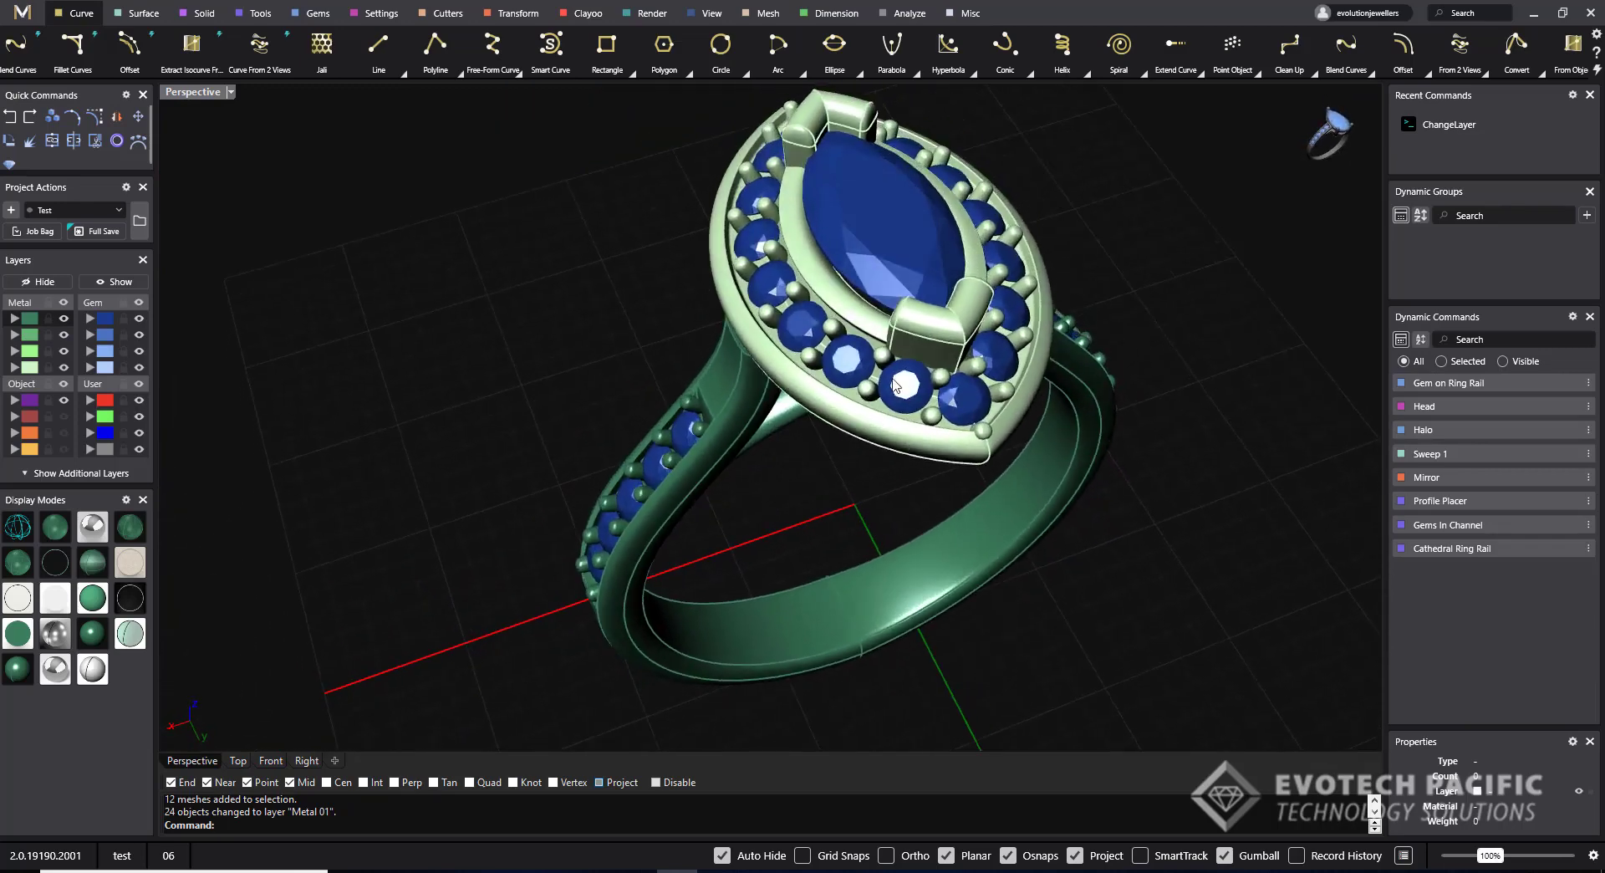
# - Select the ten Gems In Channel stones on both shank sides and put them on pale-blue Gem 04
pyautogui.moveTo(742, 469); pyautogui.dragTo(794, 428, button='right')
pyautogui.scroll(5, 746, 396)
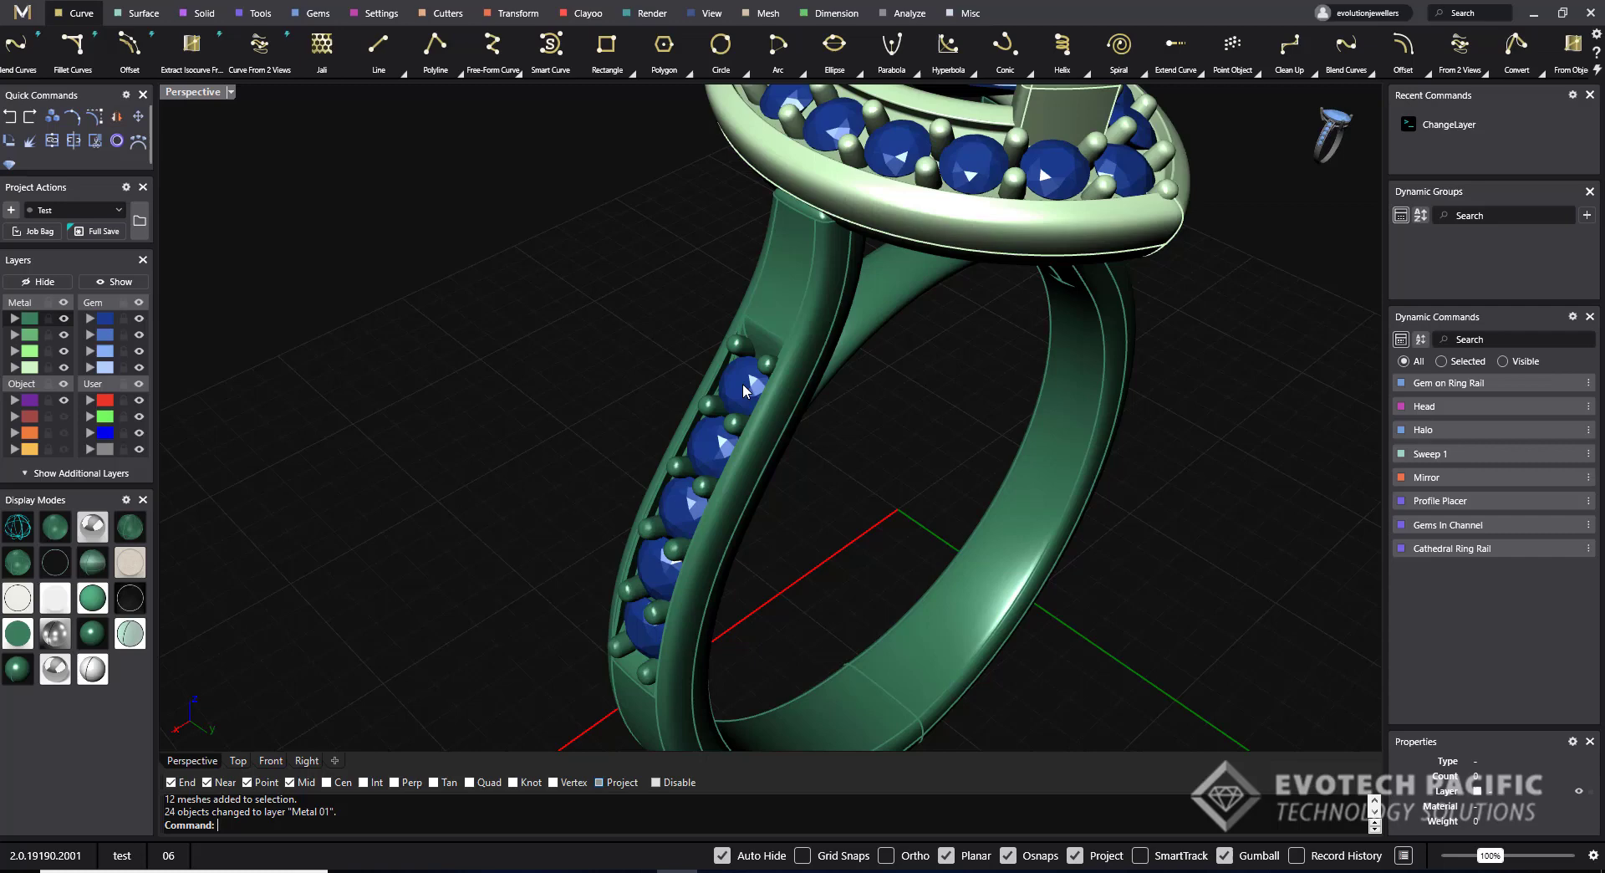
pyautogui.click(743, 390)
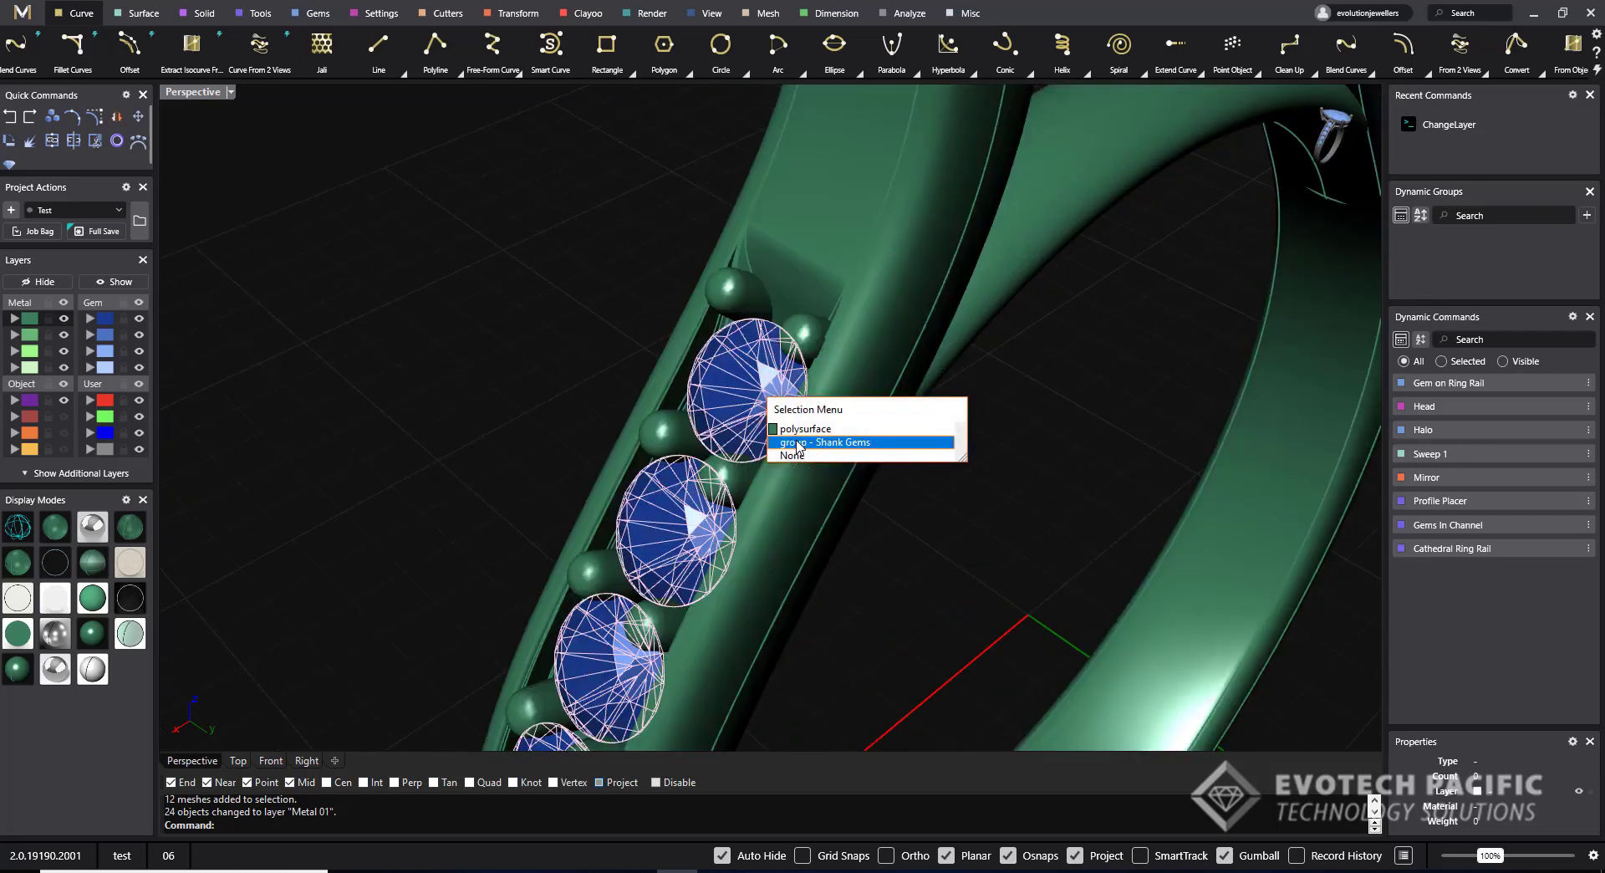
pyautogui.click(876, 441)
pyautogui.scroll(-8, 875, 429)
pyautogui.moveTo(875, 429); pyautogui.dragTo(795, 473, button='right')
pyautogui.scroll(5, 790, 479)
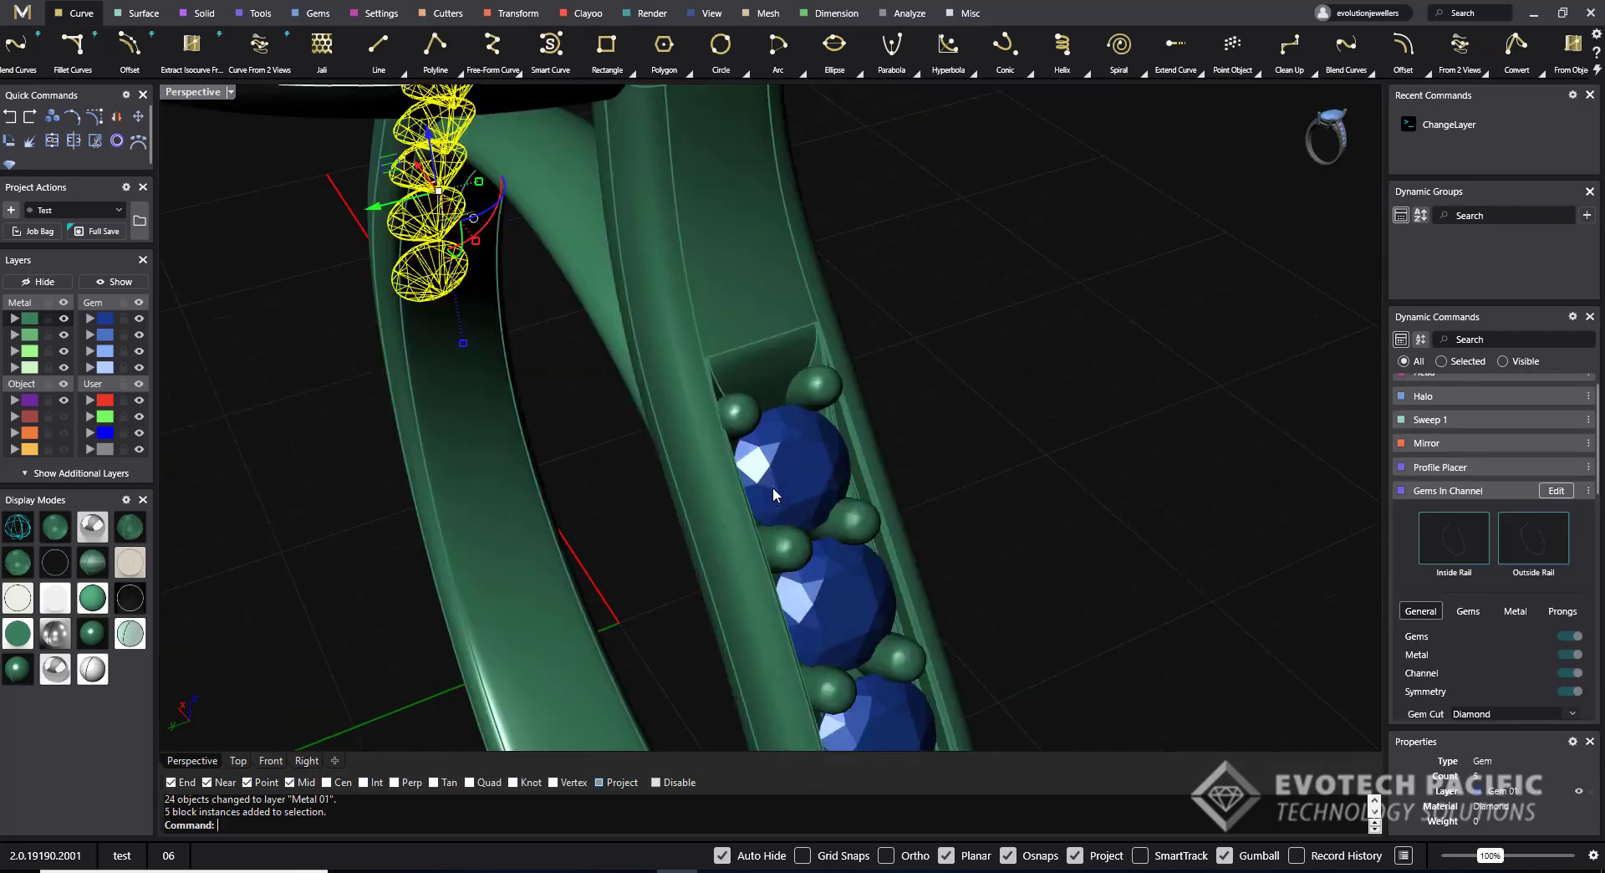
pyautogui.keyDown('shift'); pyautogui.click(790, 478); pyautogui.keyUp('shift')
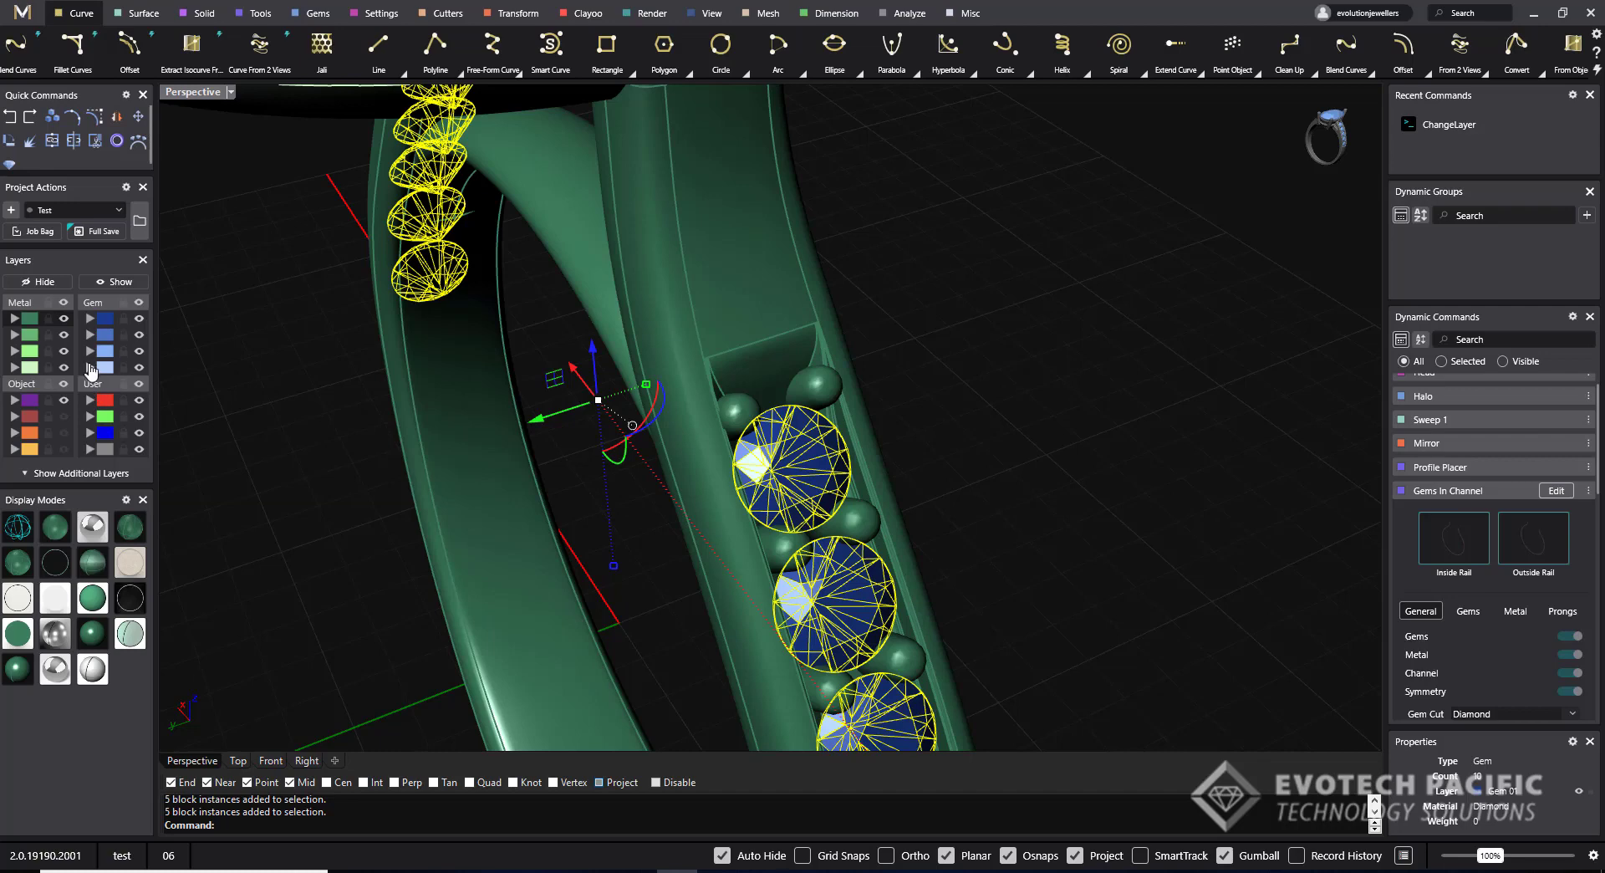
pyautogui.click(91, 366)
pyautogui.click(88, 372)
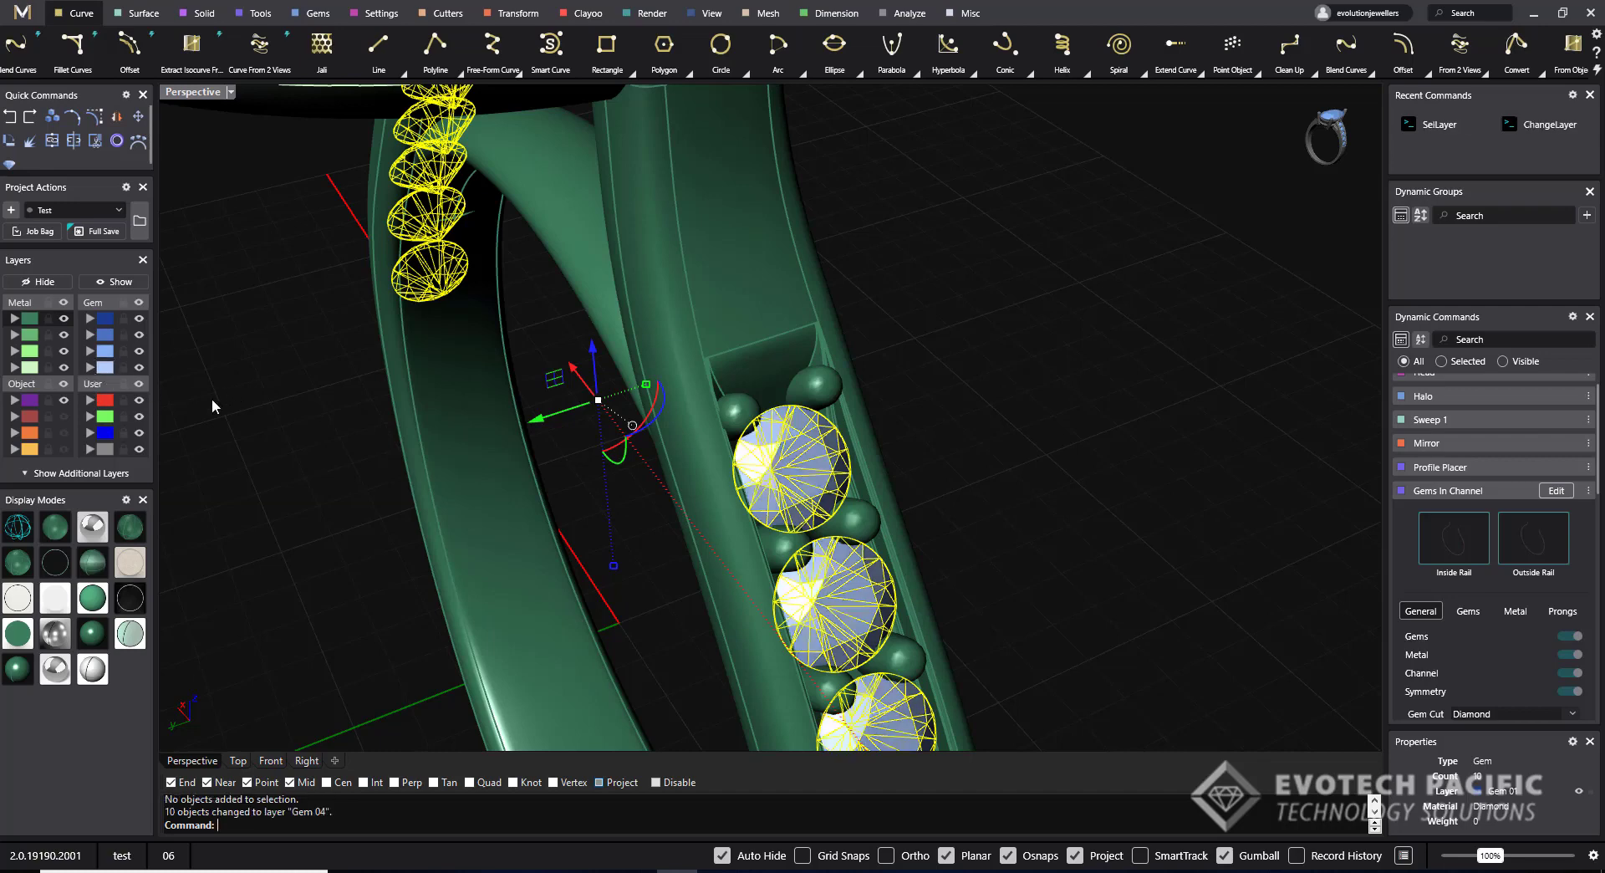
pyautogui.click(351, 456)
pyautogui.scroll(-5, 387, 480)
pyautogui.moveTo(389, 480); pyautogui.dragTo(960, 497, button='right')
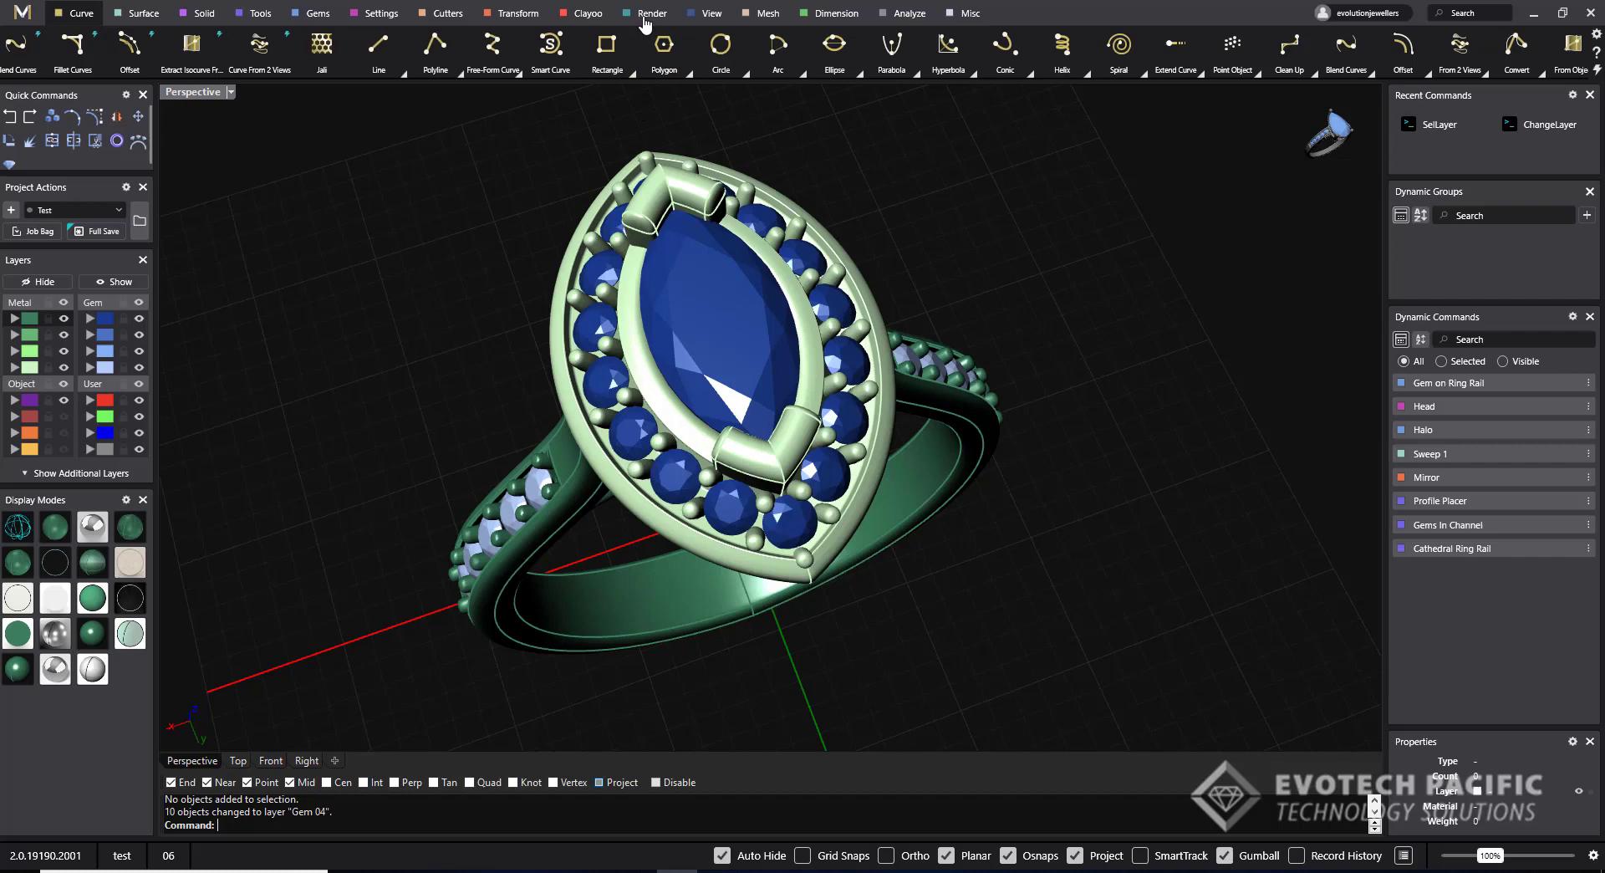
# - In Render Studio, assign the Rose Gold-18k metal to the marquise head
pyautogui.click(649, 14)
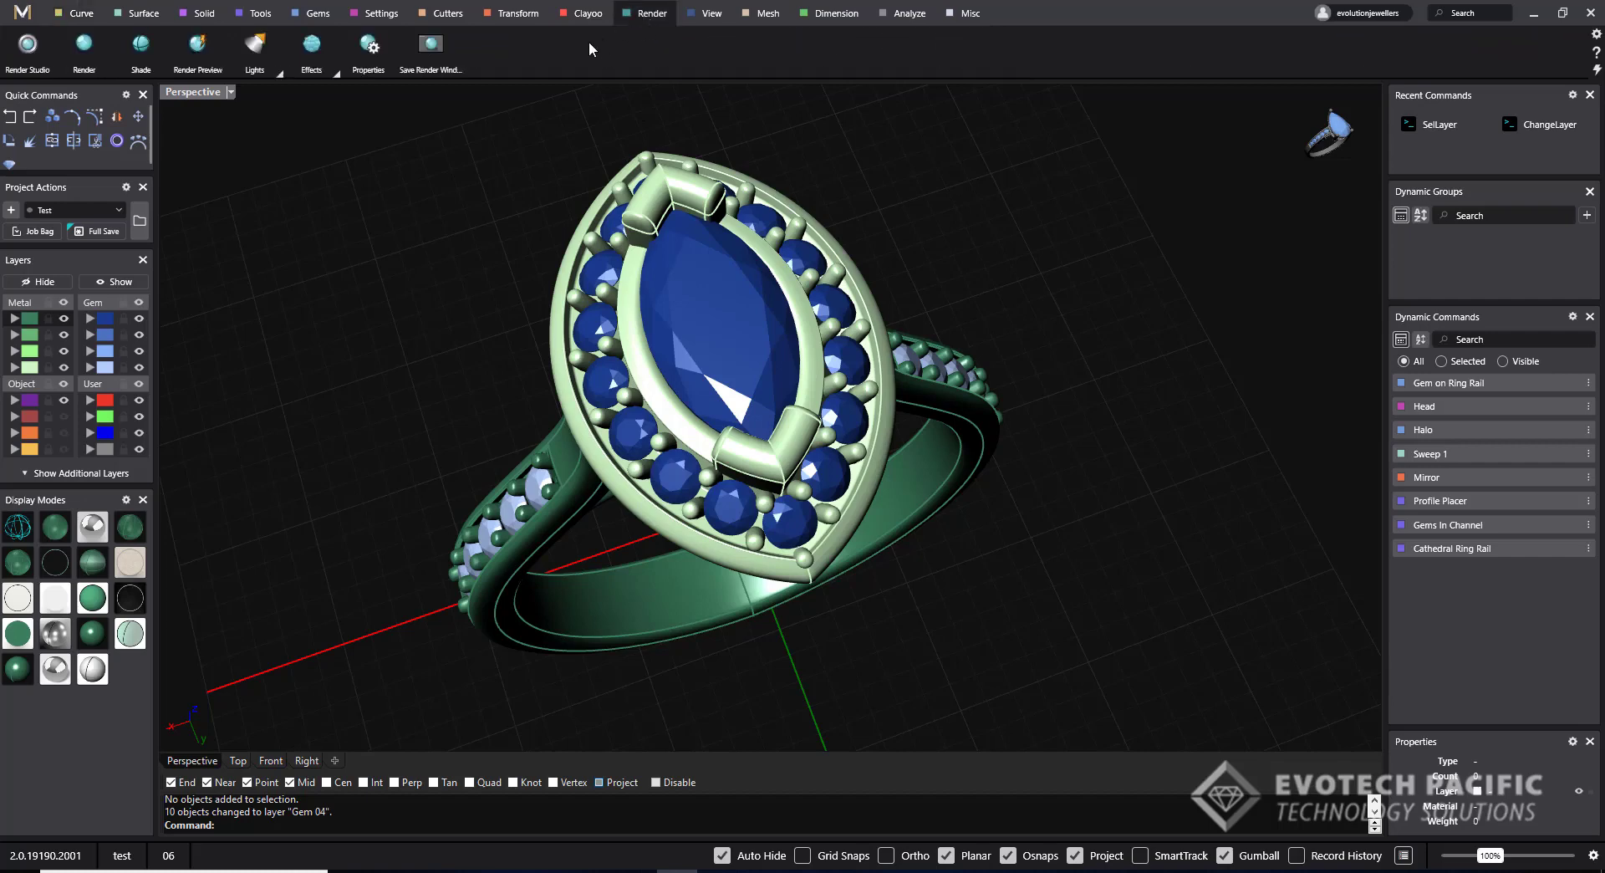
pyautogui.click(28, 45)
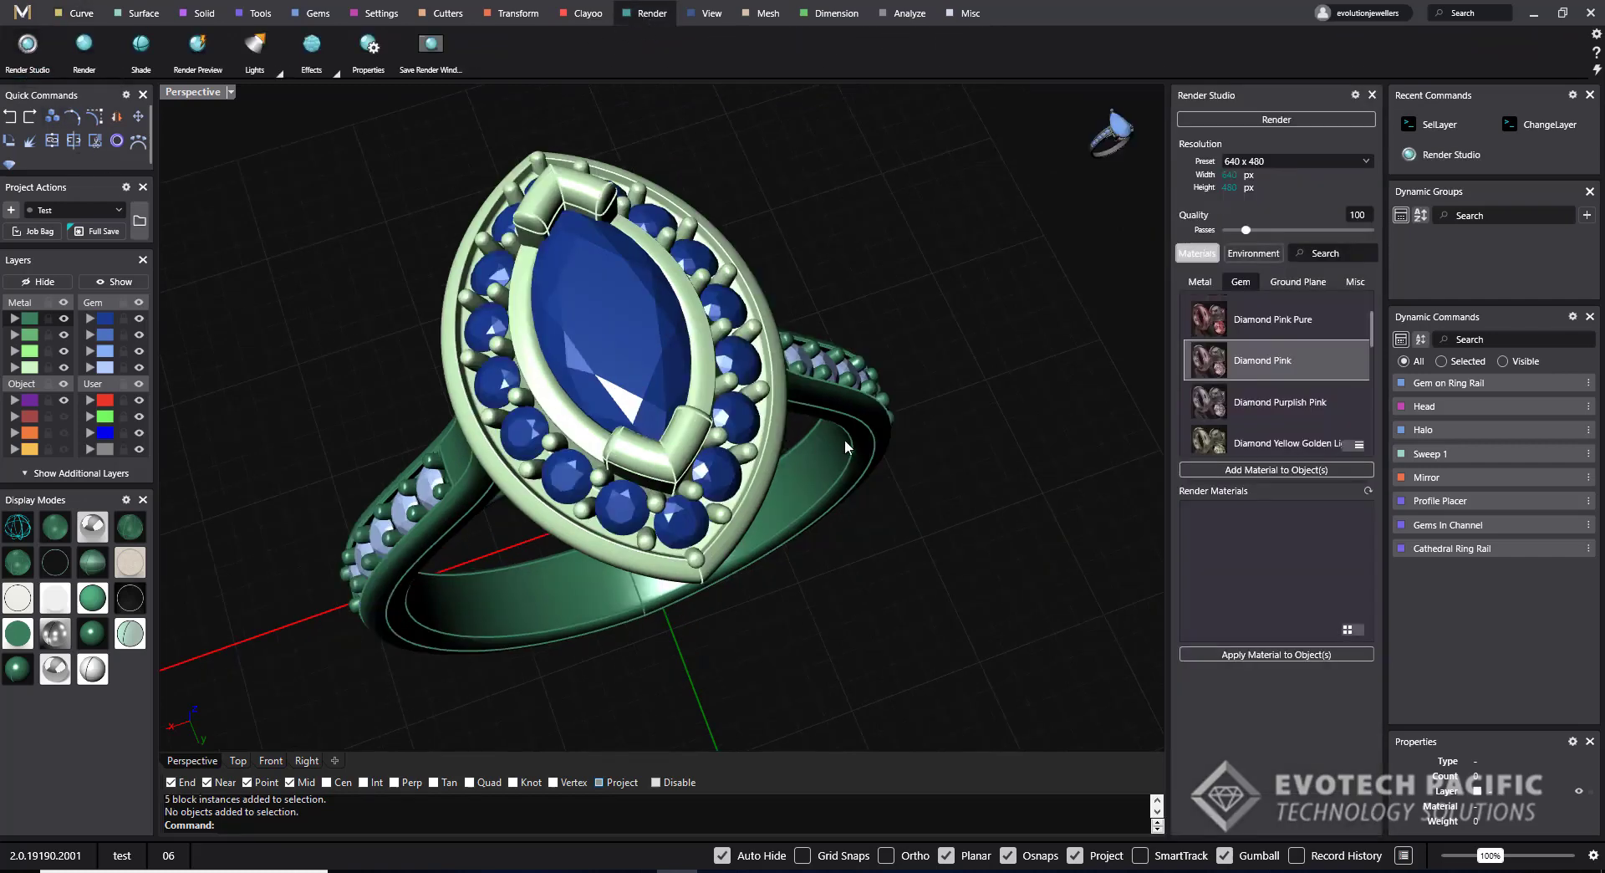
pyautogui.click(1200, 282)
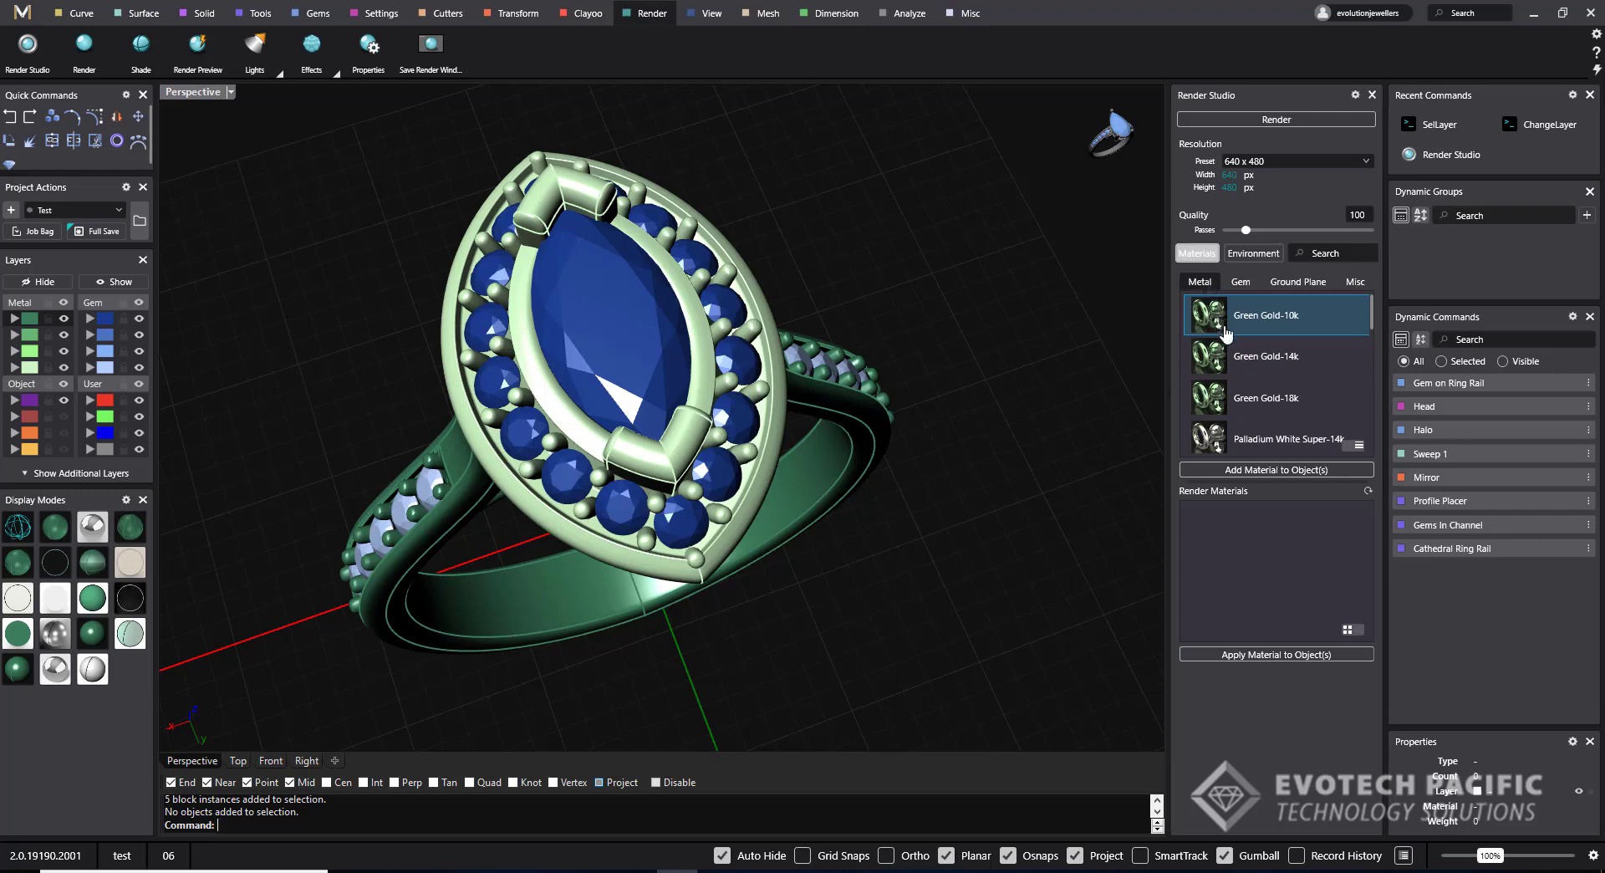
pyautogui.scroll(-2, 1267, 375)
pyautogui.scroll(-4, 1266, 374)
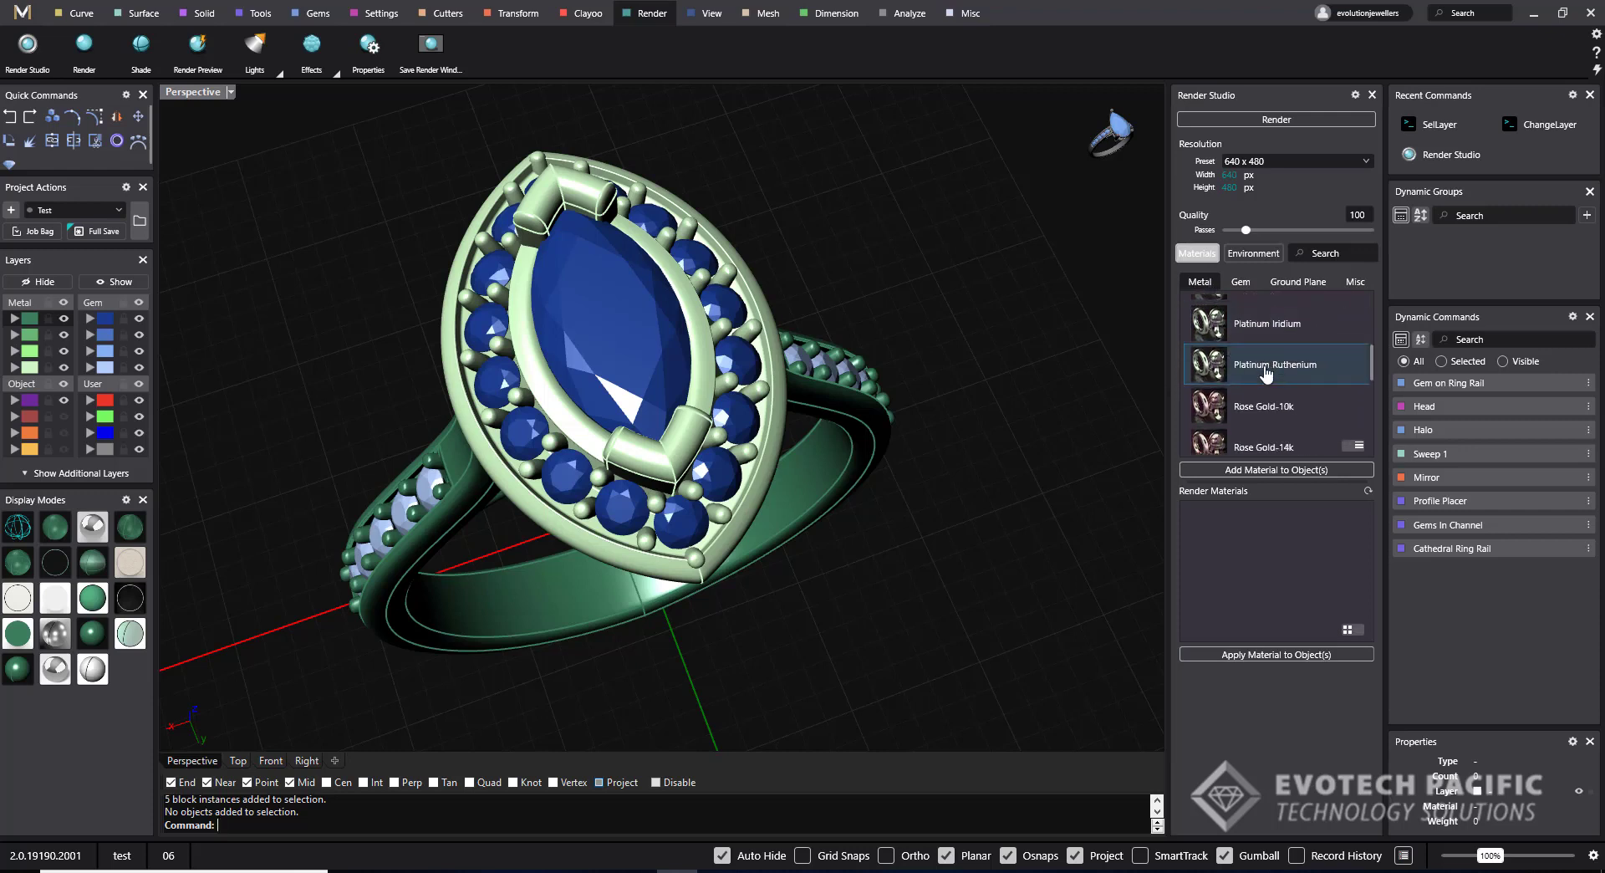
pyautogui.click(1269, 388)
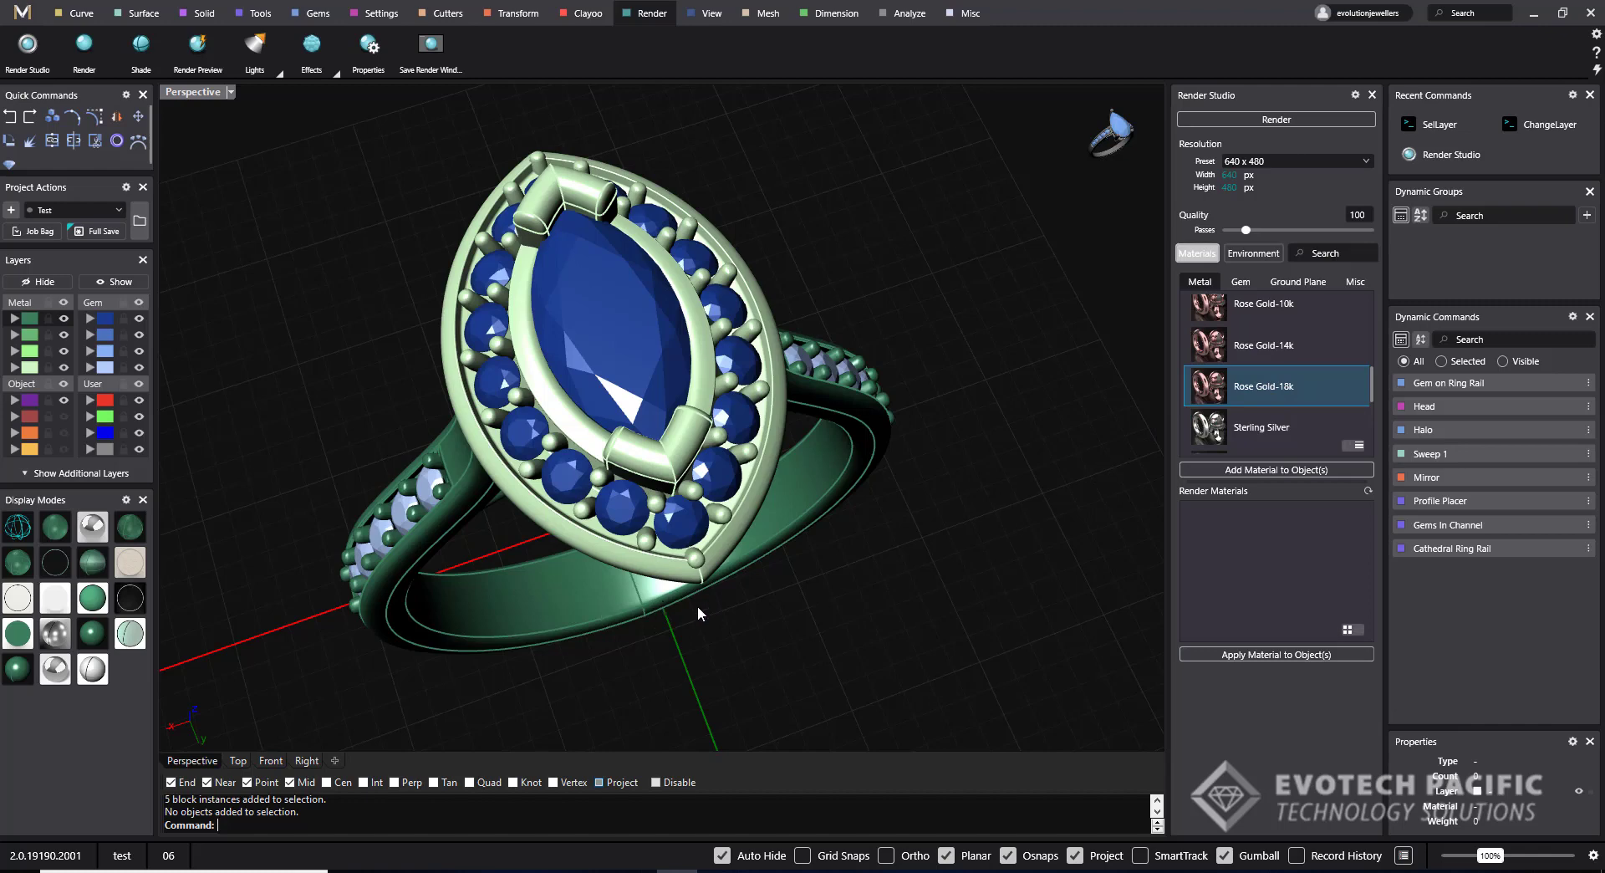
pyautogui.click(30, 399)
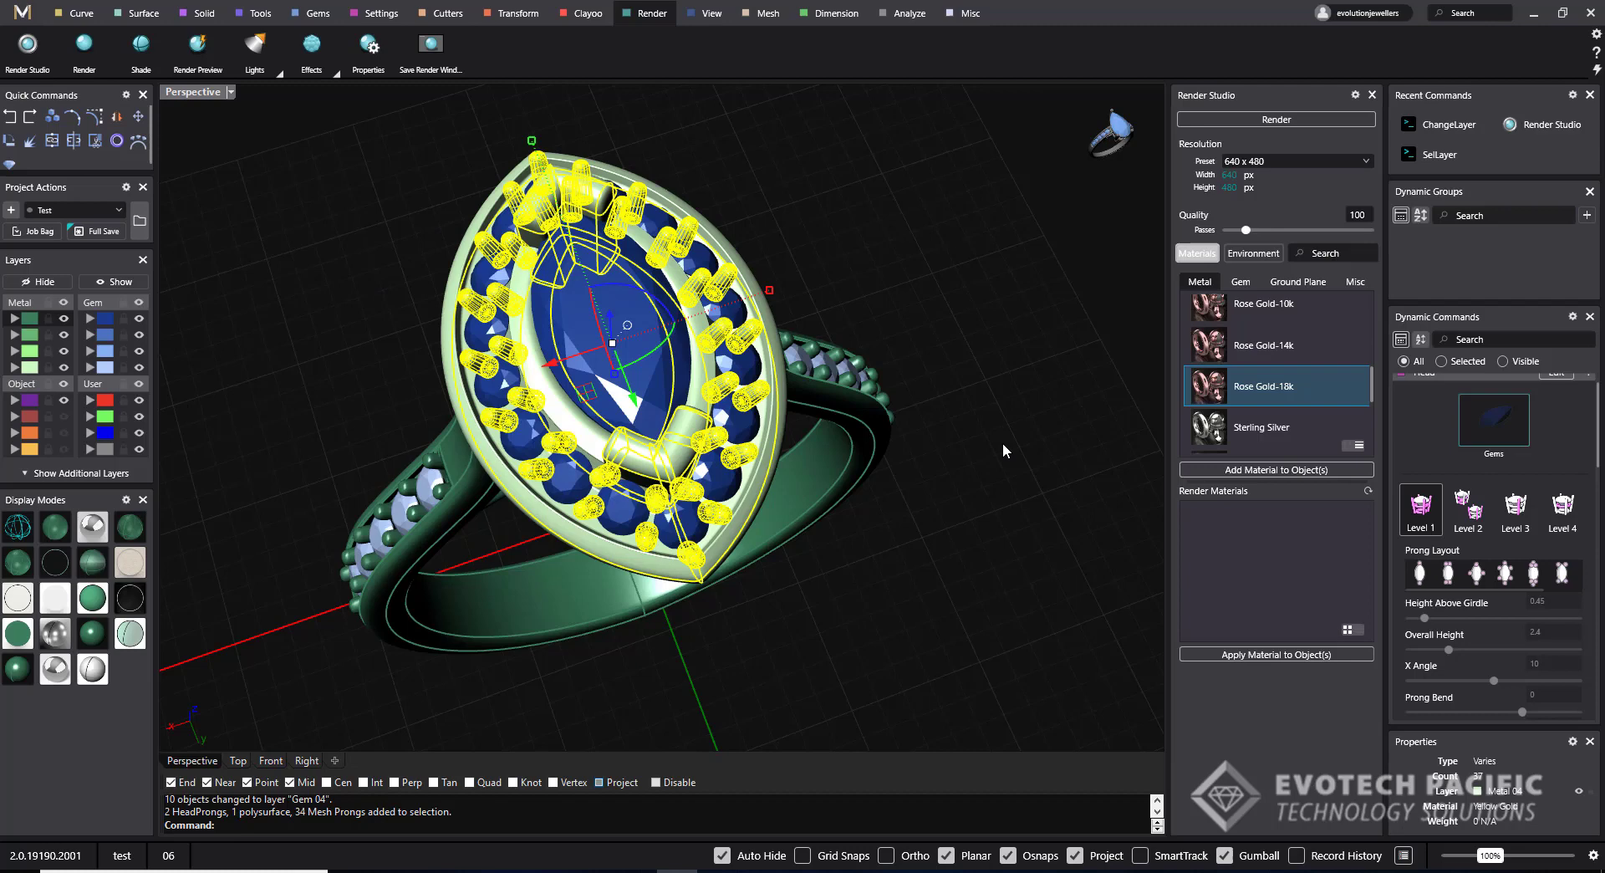
pyautogui.click(1255, 470)
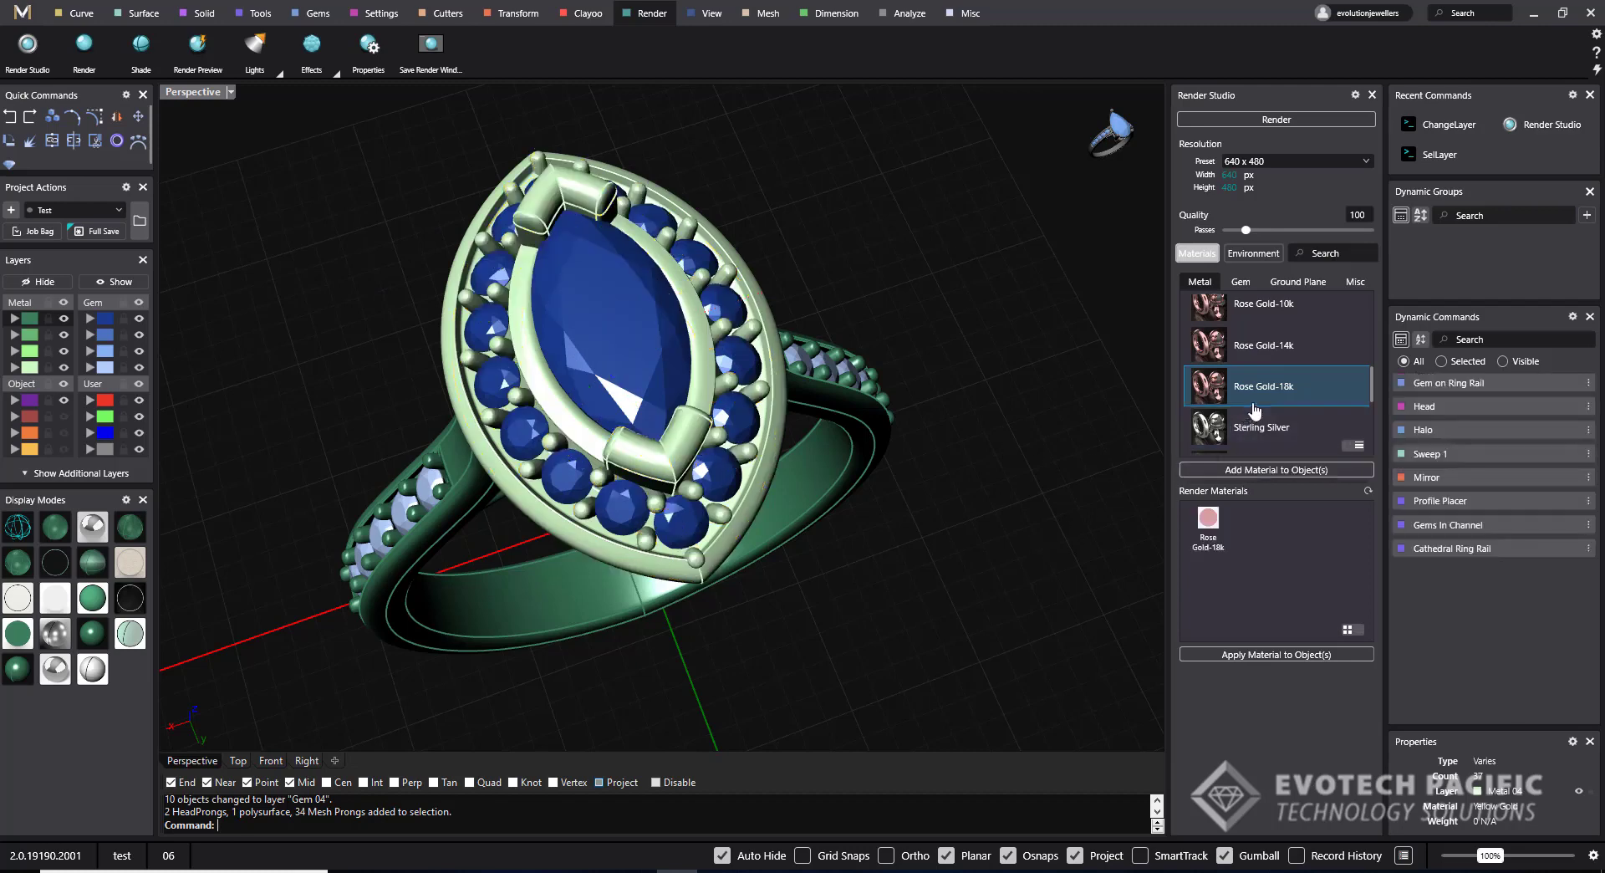
# - Assign White Gold-18k to the shank and its channel prongs
pyautogui.scroll(-4, 1254, 409)
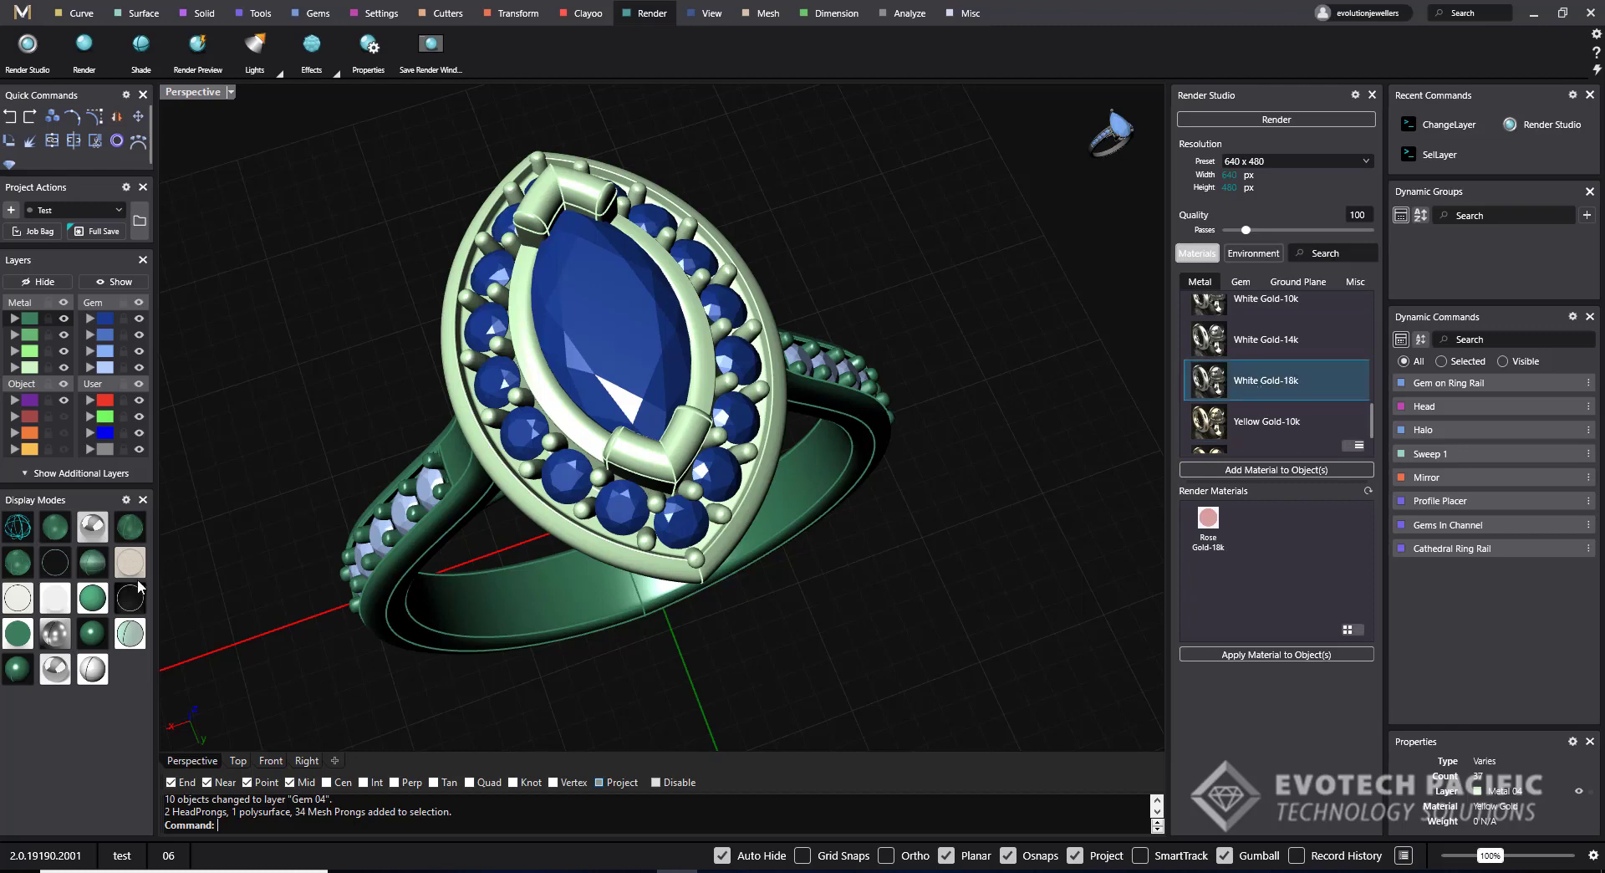
pyautogui.click(29, 319)
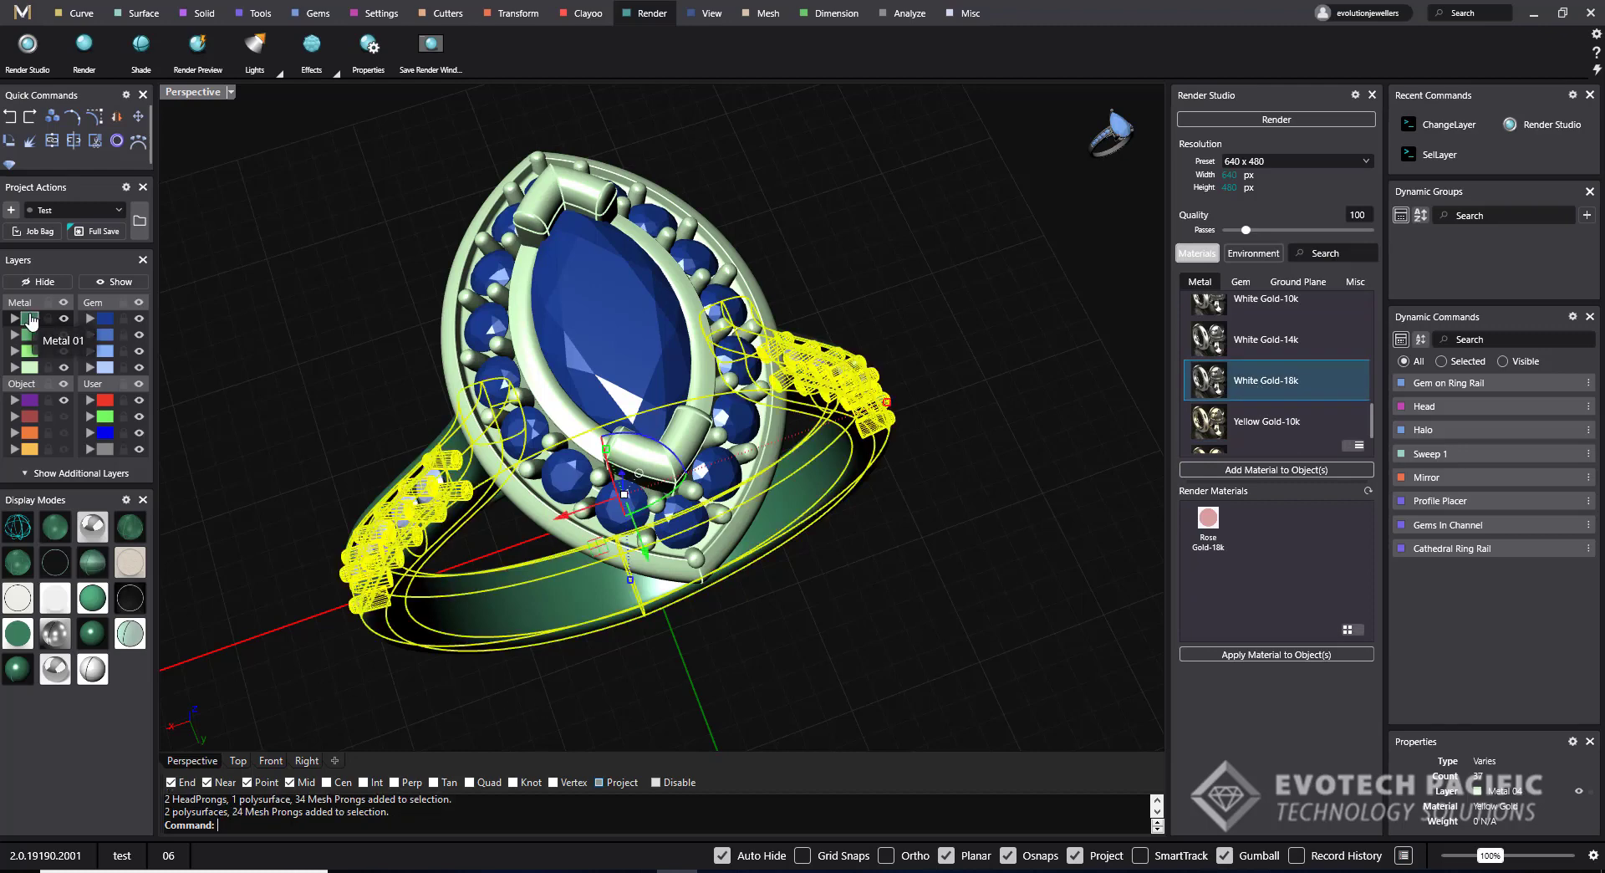
pyautogui.click(1253, 470)
pyautogui.moveTo(937, 599); pyautogui.dragTo(935, 559, button='right')
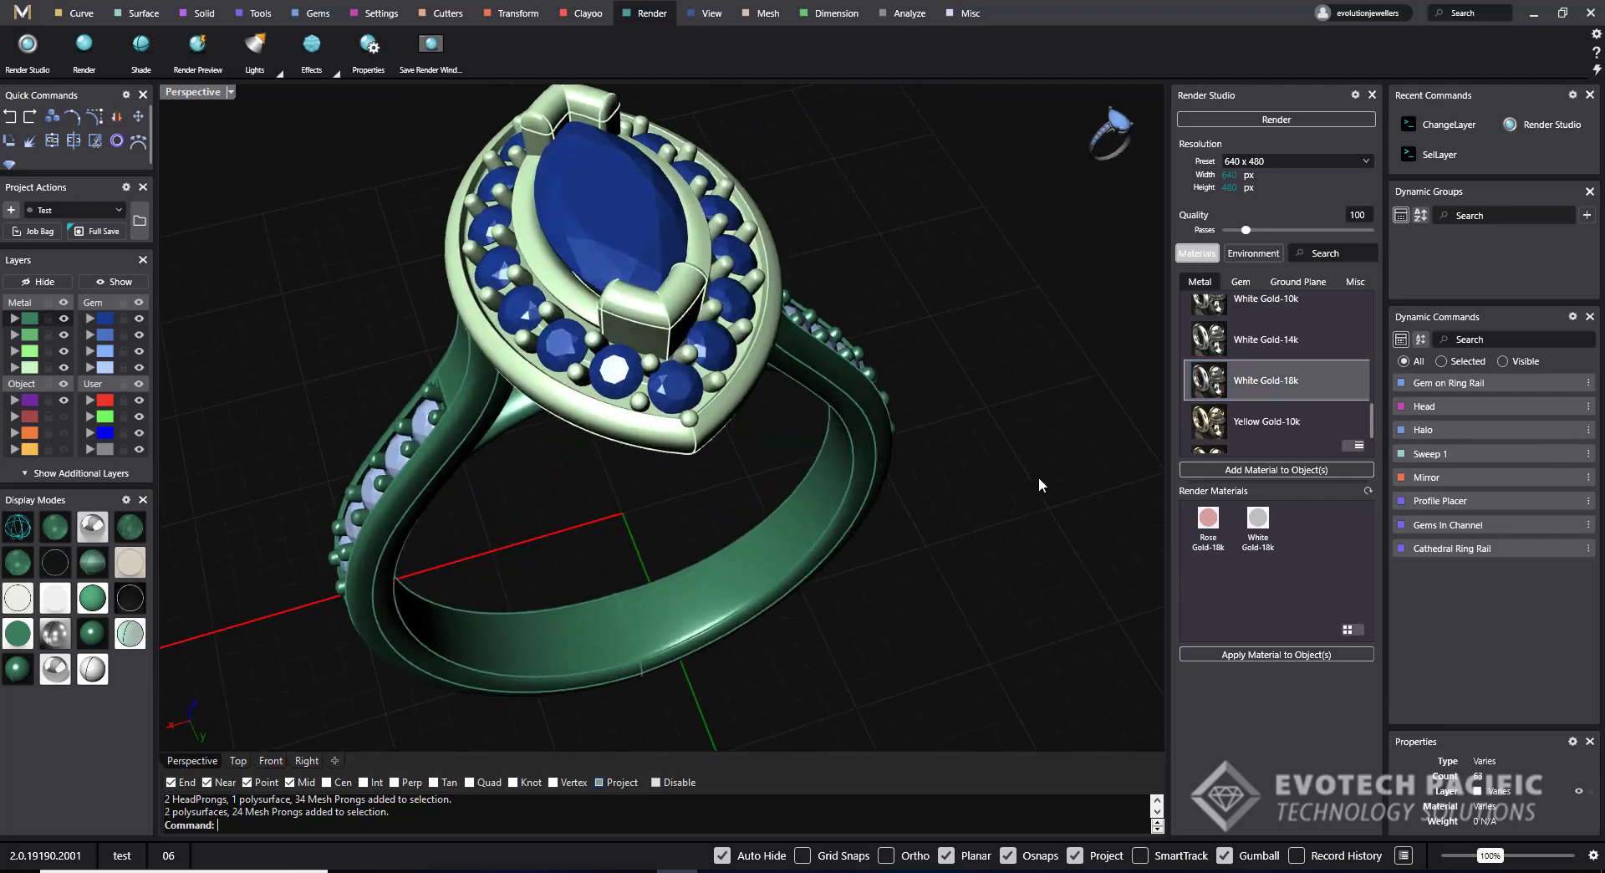
# - Assign the Diamond gem material to the shank channel gems
pyautogui.click(1241, 282)
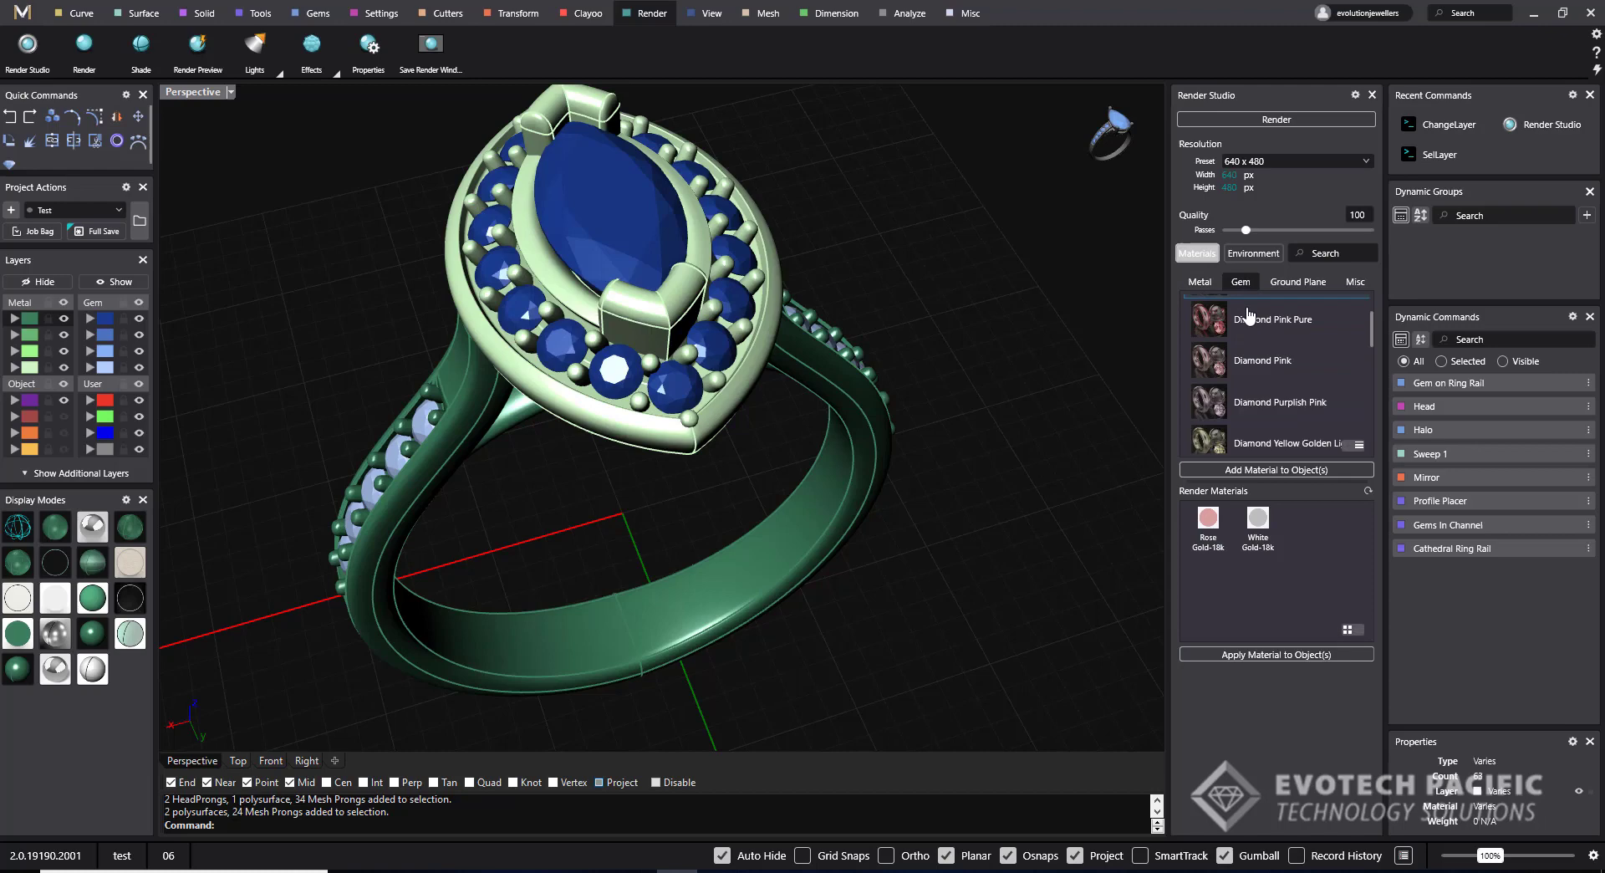
pyautogui.scroll(-5, 1266, 359)
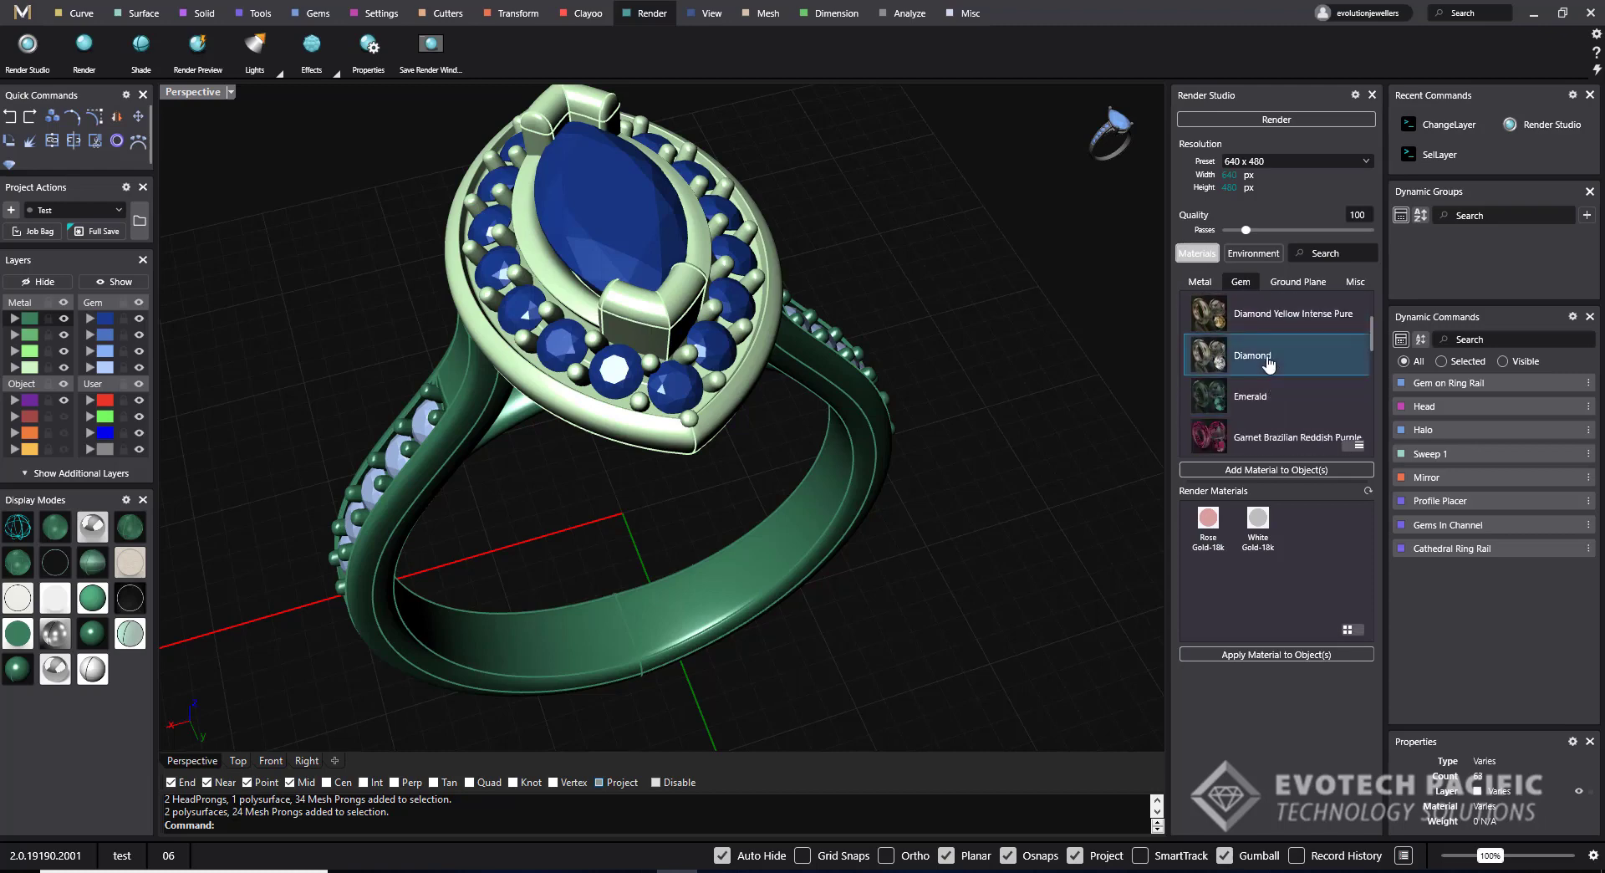
pyautogui.moveTo(595, 559); pyautogui.dragTo(459, 570, button='right')
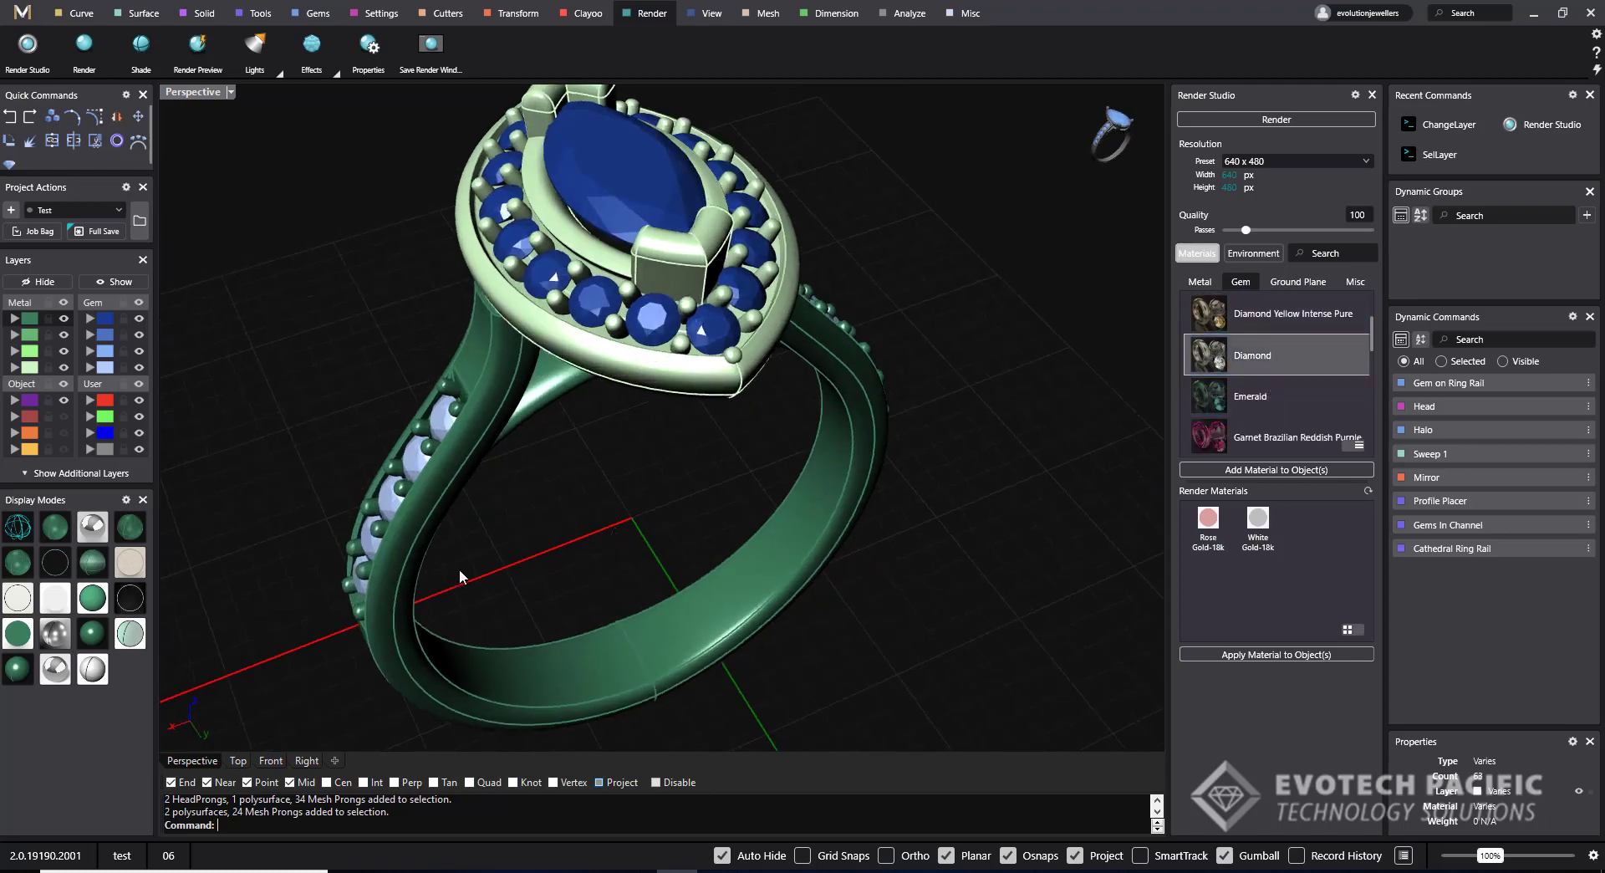
pyautogui.click(104, 368)
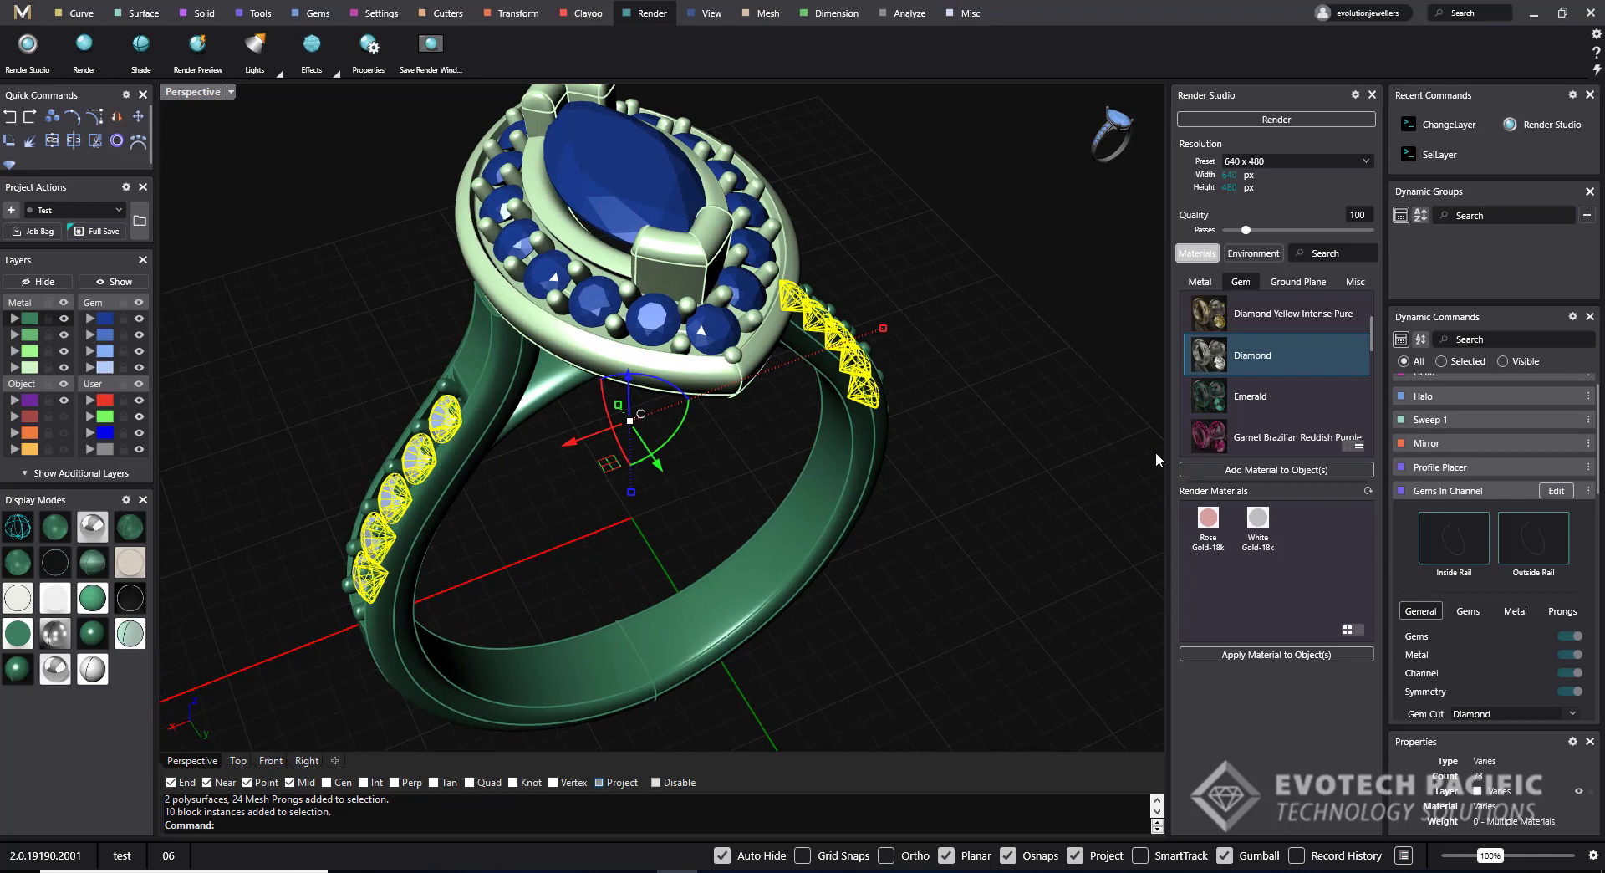
pyautogui.click(1264, 470)
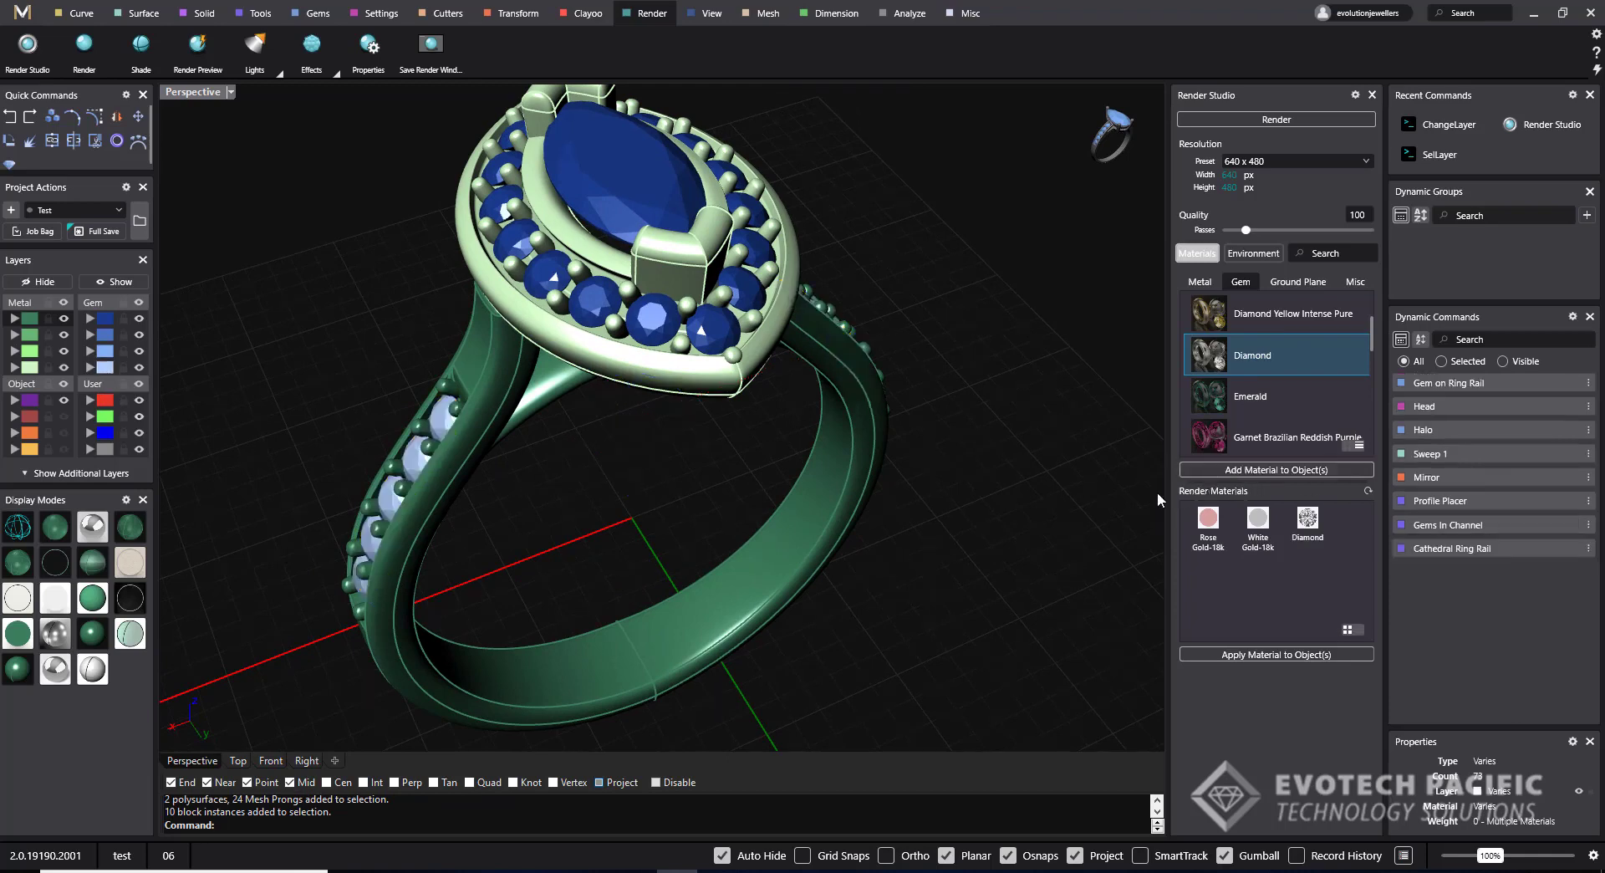
# - Assign Diamond Pink to the marquise halo gems
pyautogui.scroll(1, 1264, 391)
pyautogui.scroll(3, 1264, 391)
pyautogui.click(1262, 330)
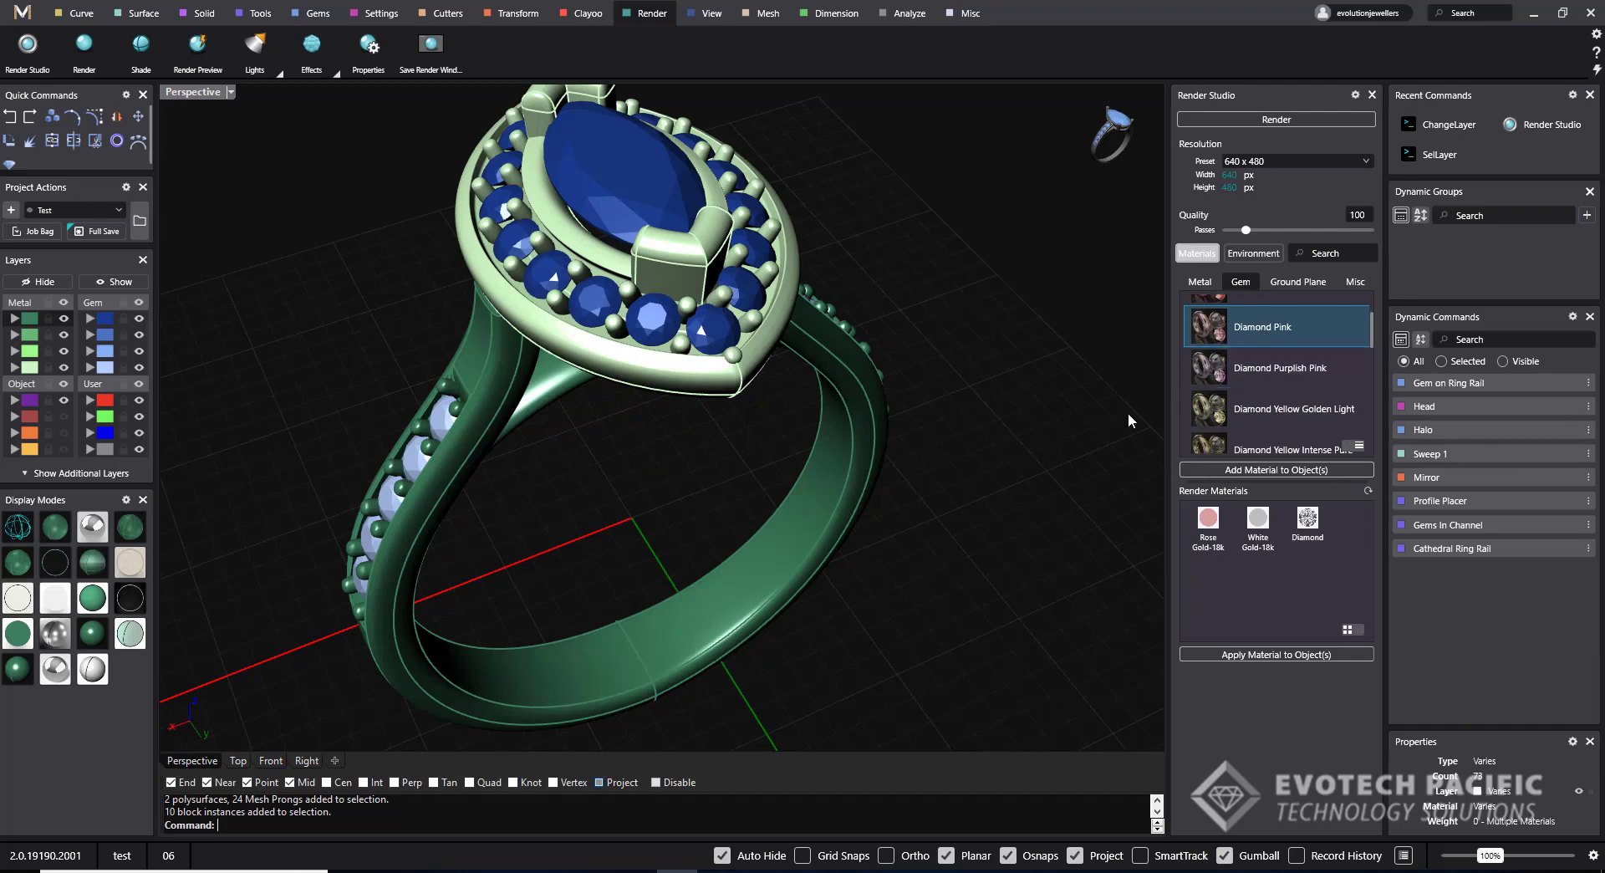
pyautogui.click(104, 321)
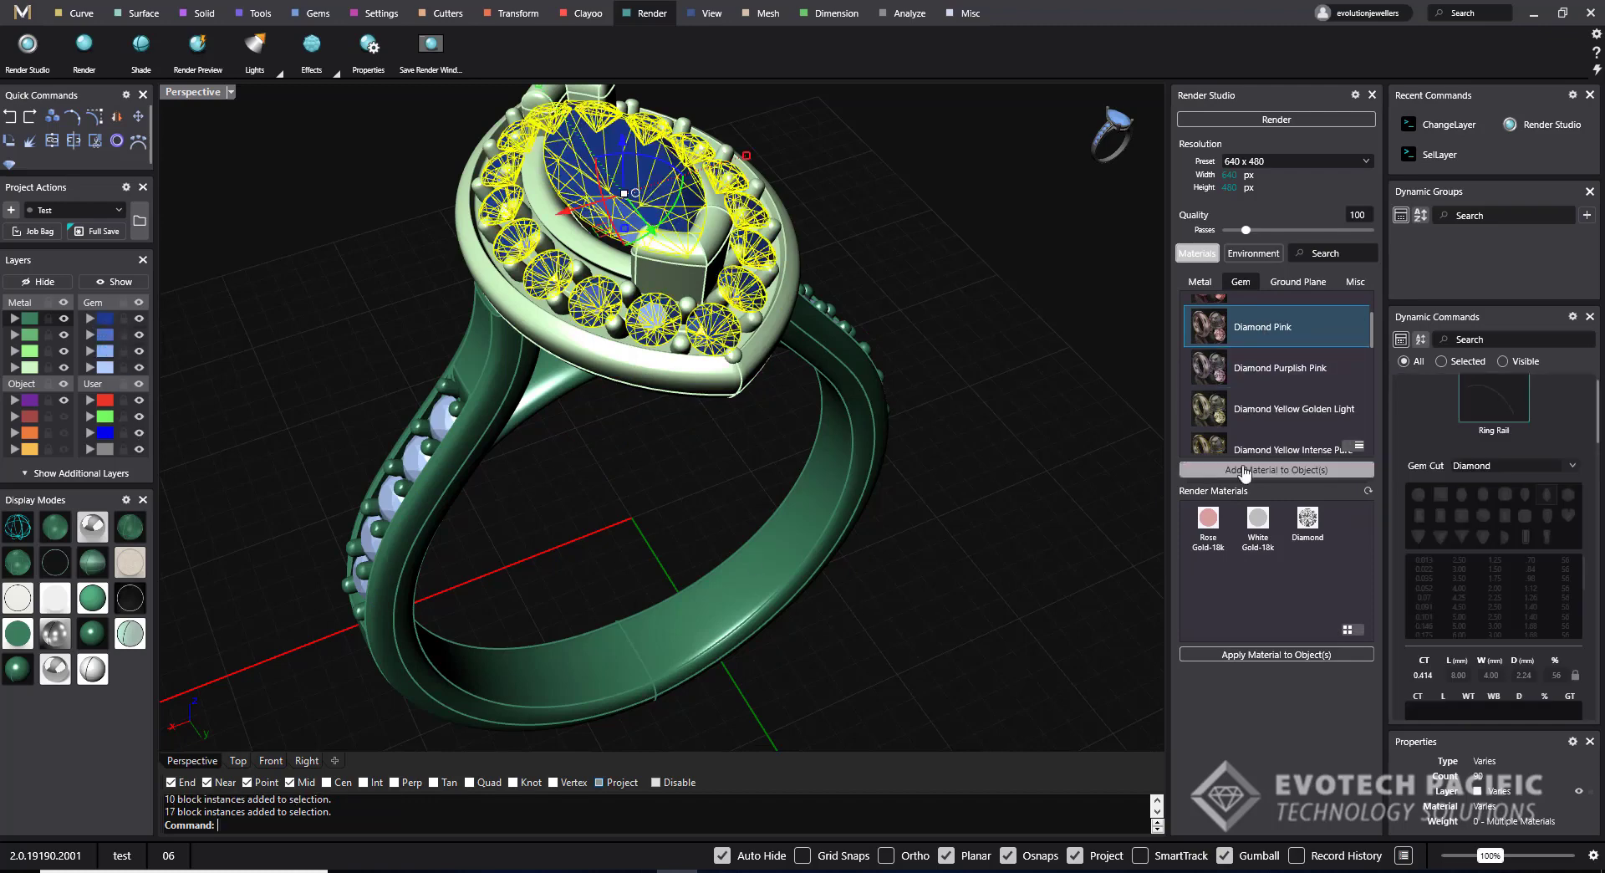
pyautogui.click(1182, 473)
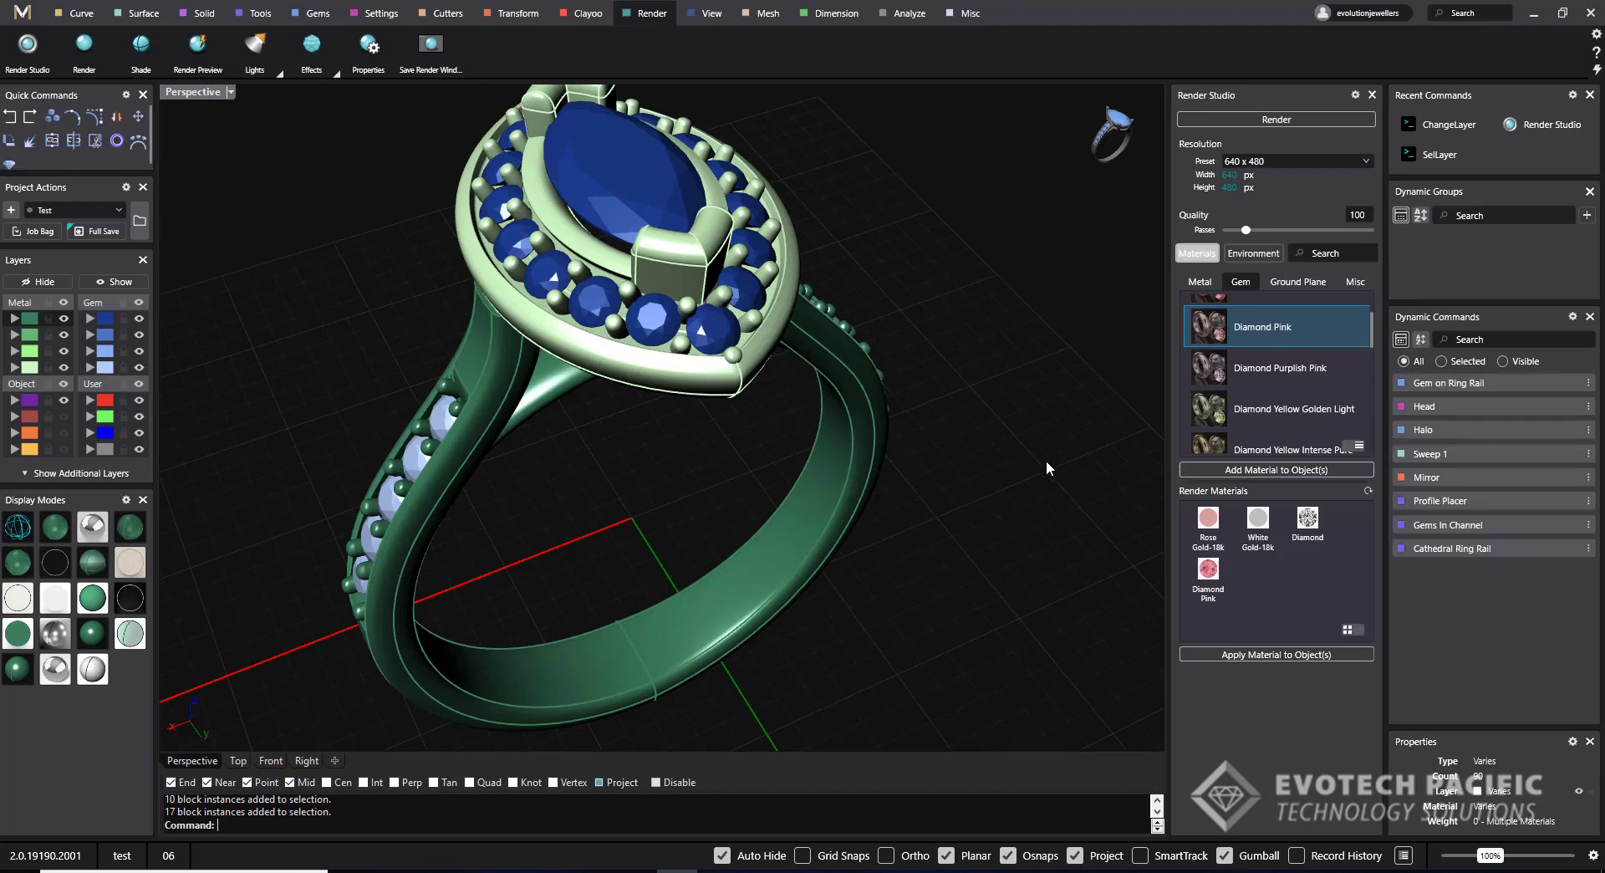
pyautogui.moveTo(1046, 459); pyautogui.dragTo(966, 510, button='right')
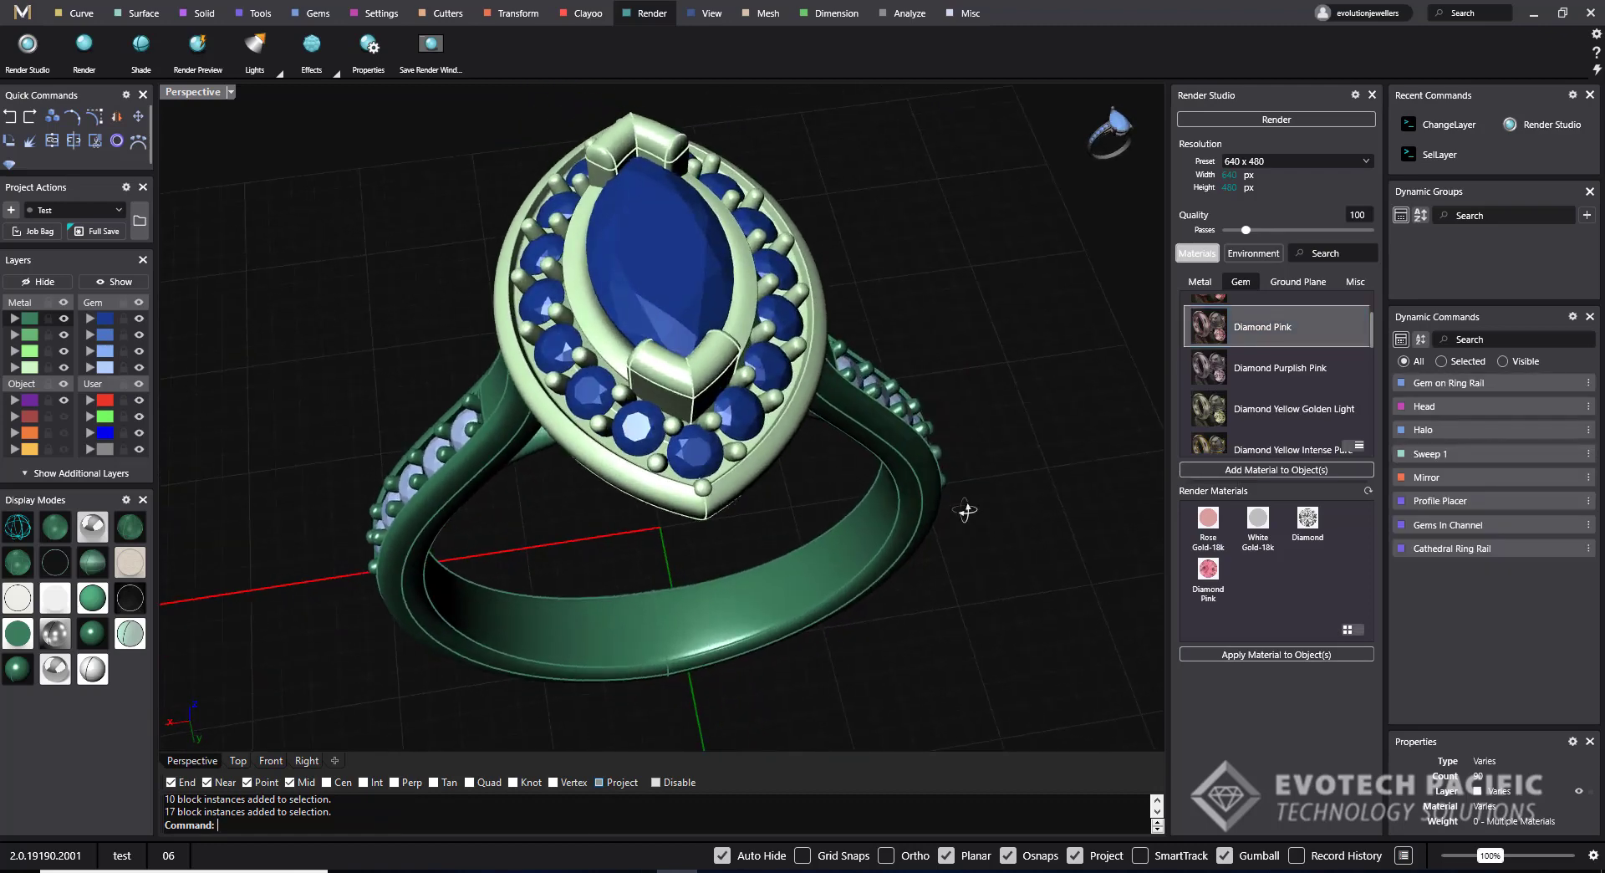
pyautogui.click(261, 13)
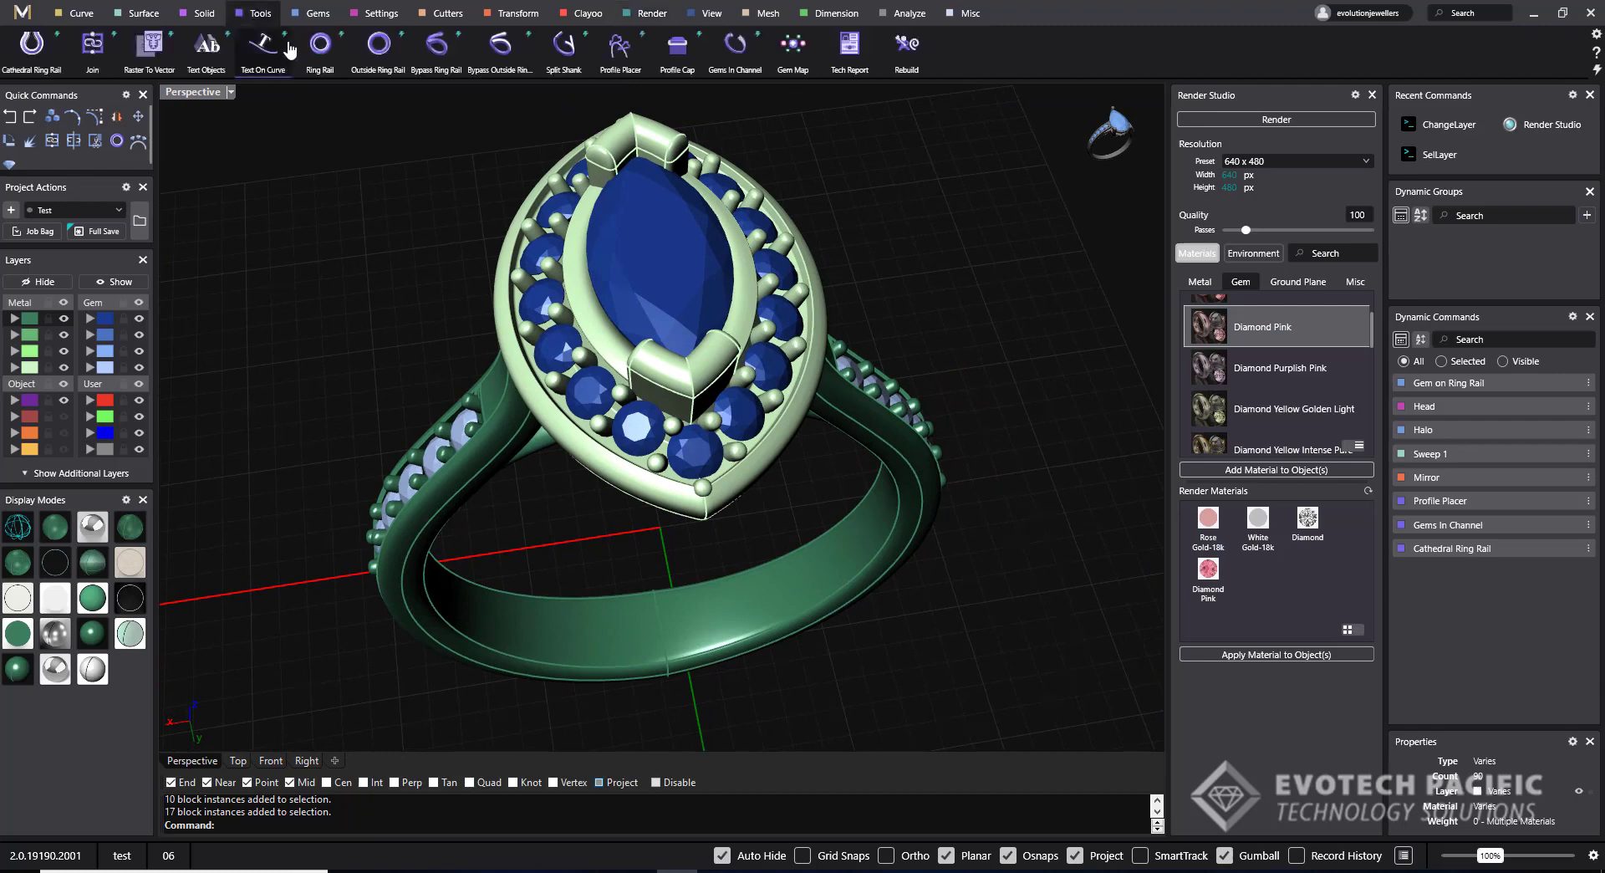
# - Generate the ring's Tech Report of stones, metal weights and stone map, then start on the Price field
pyautogui.click(853, 59)
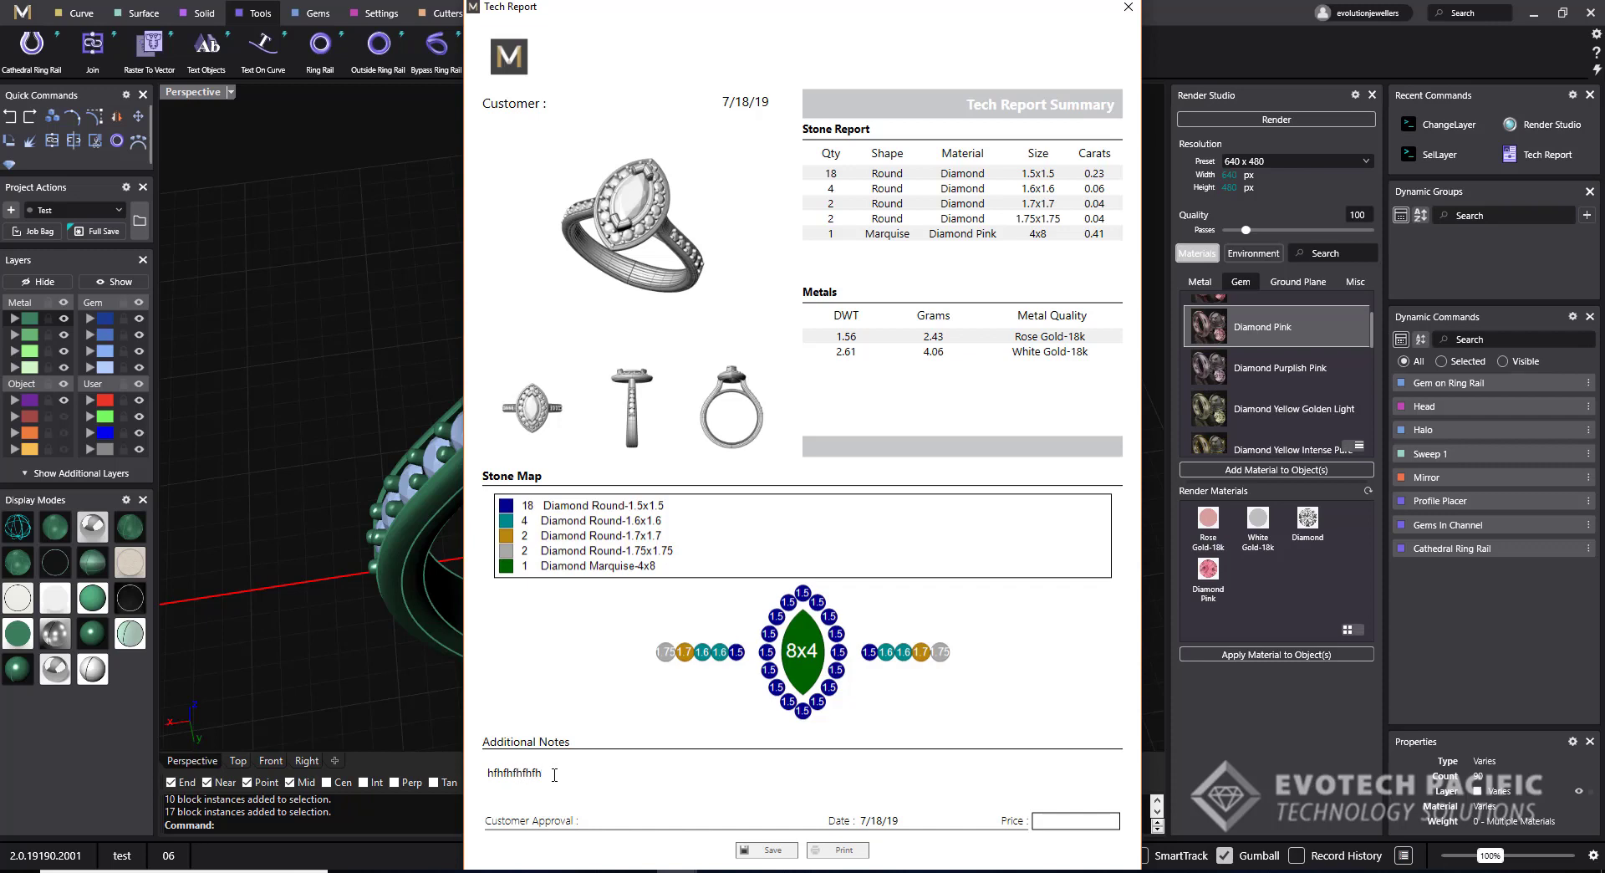
pyautogui.click(1045, 820)
# - Replace the Tech Report logo with the blue crest cropped image from the Desktop
pyautogui.click(553, 102)
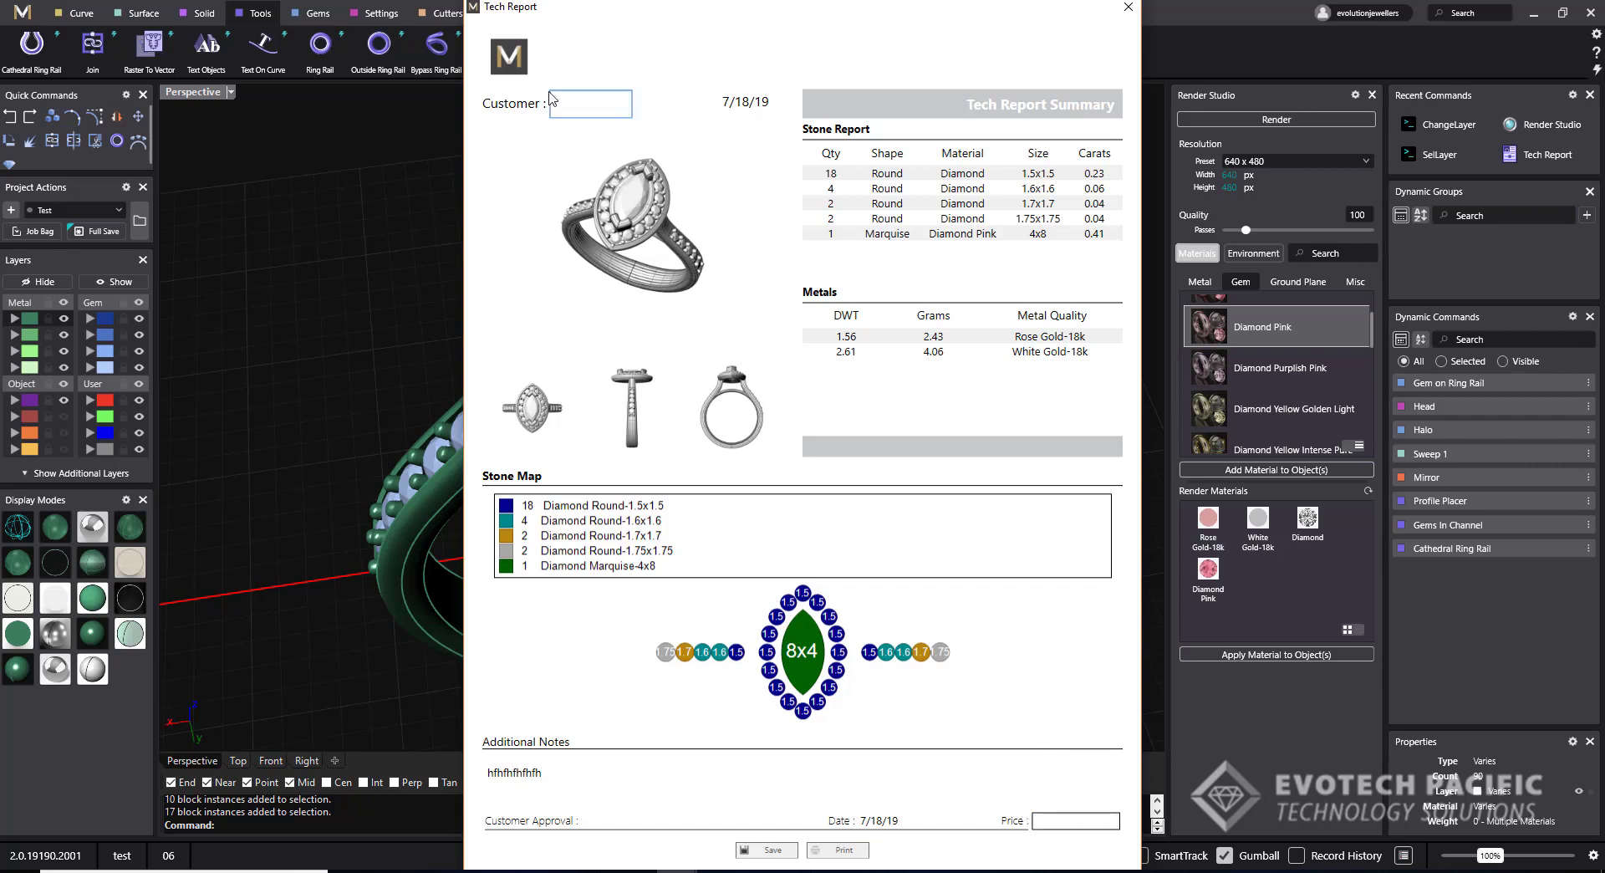
pyautogui.click(509, 60)
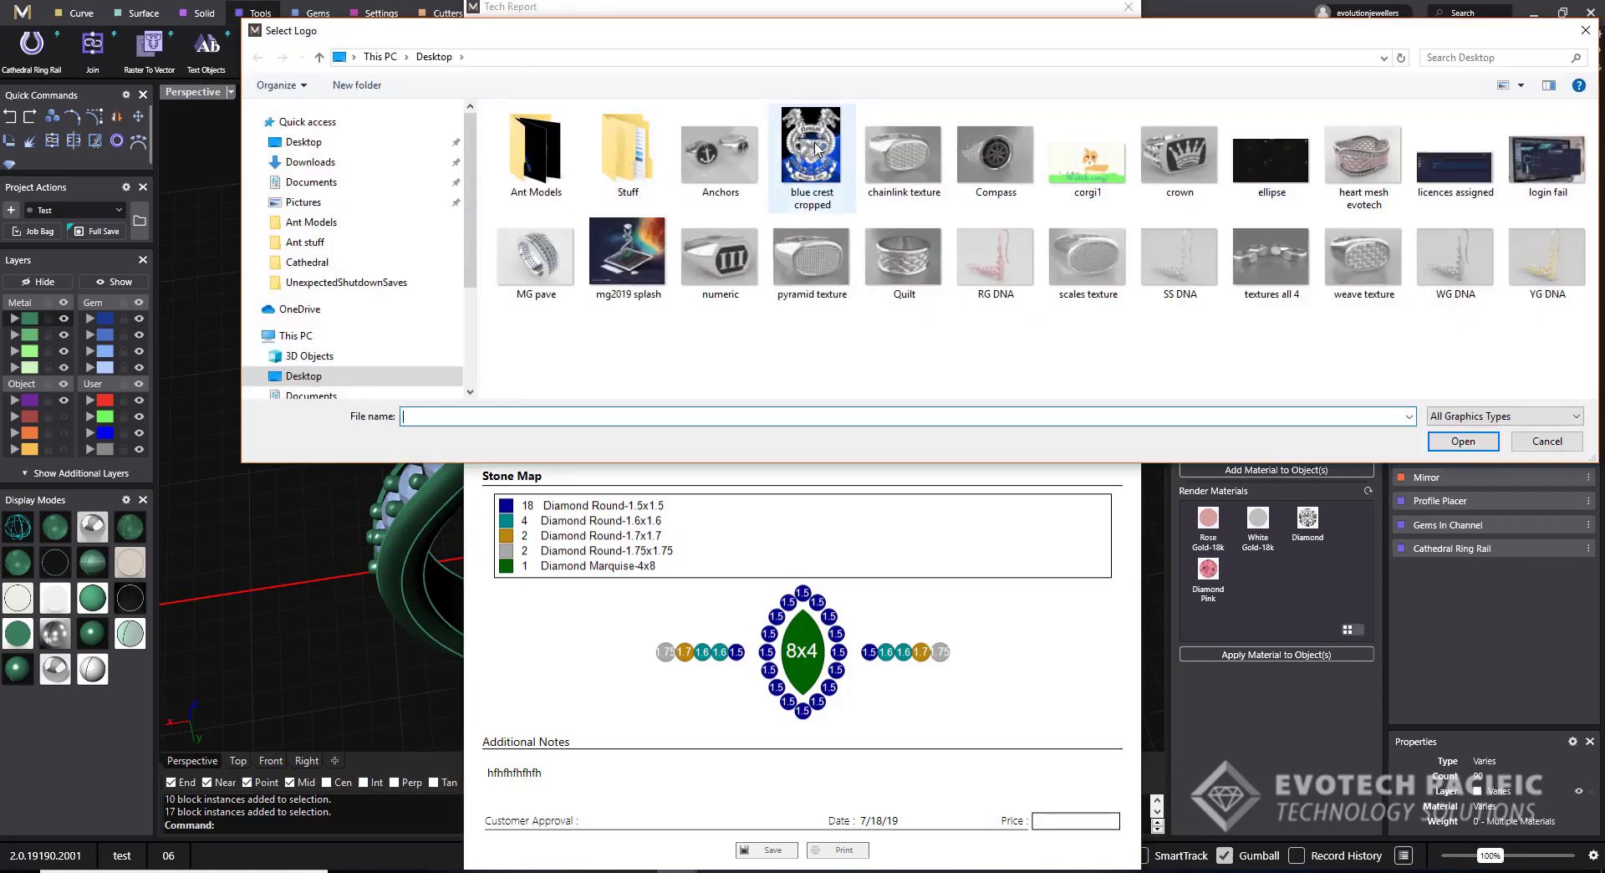
pyautogui.doubleClick(817, 149)
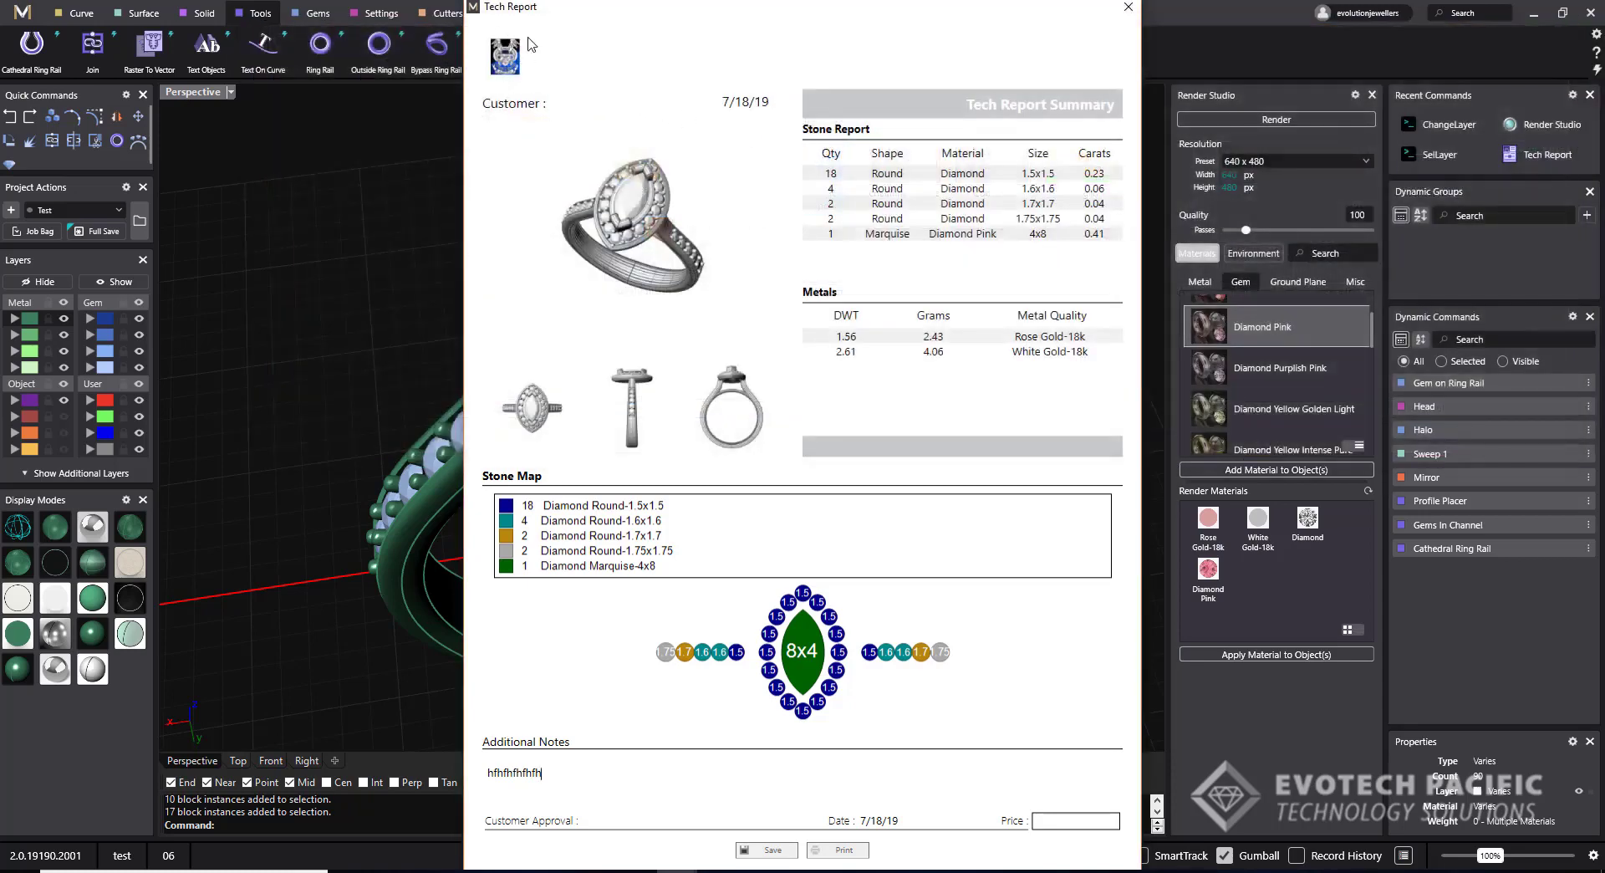